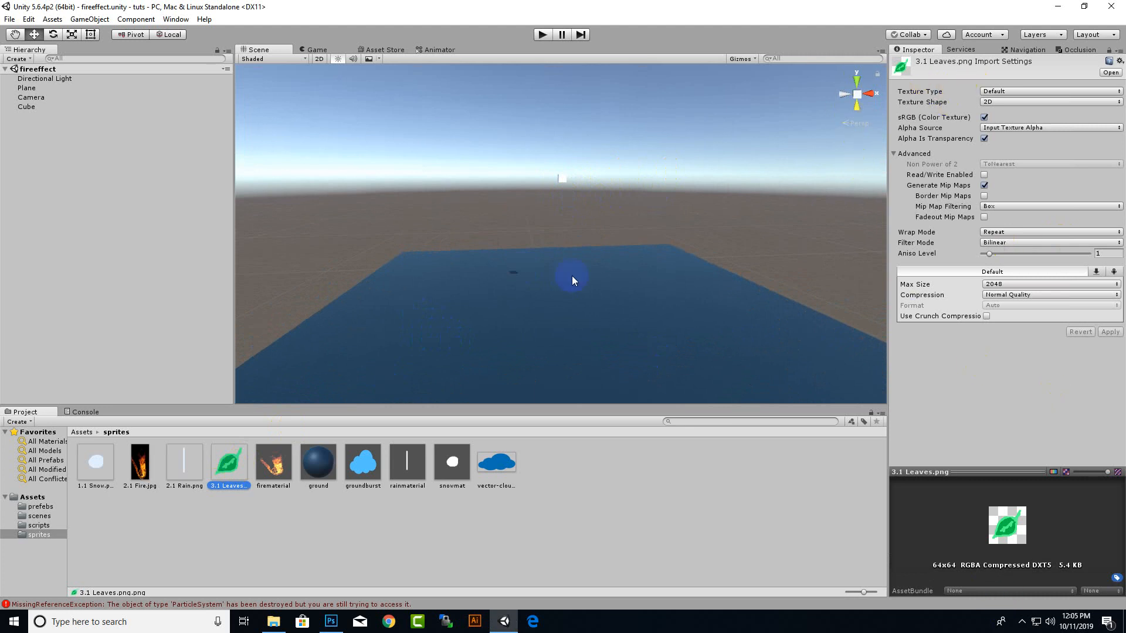
Step: Add a particle system named leaveparticle to the scene and set its X rotation to 90
middle_drag(573, 276, 490, 277)
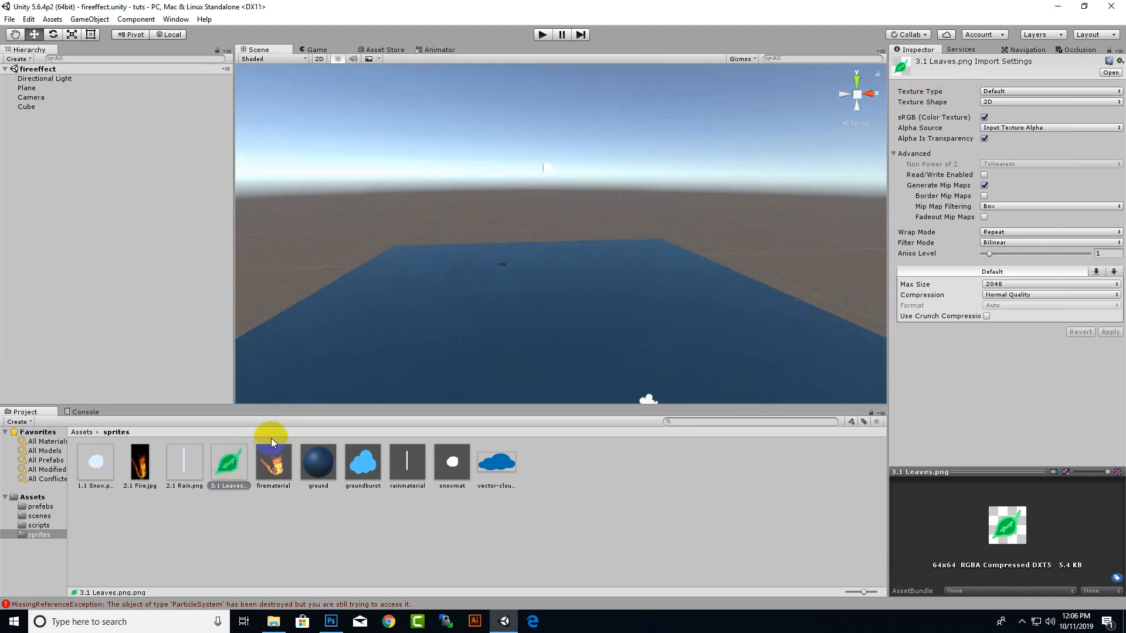
mouse_move(574, 228)
middle_down()
mouse_move(580, 211)
mouse_move(572, 241)
middle_up()
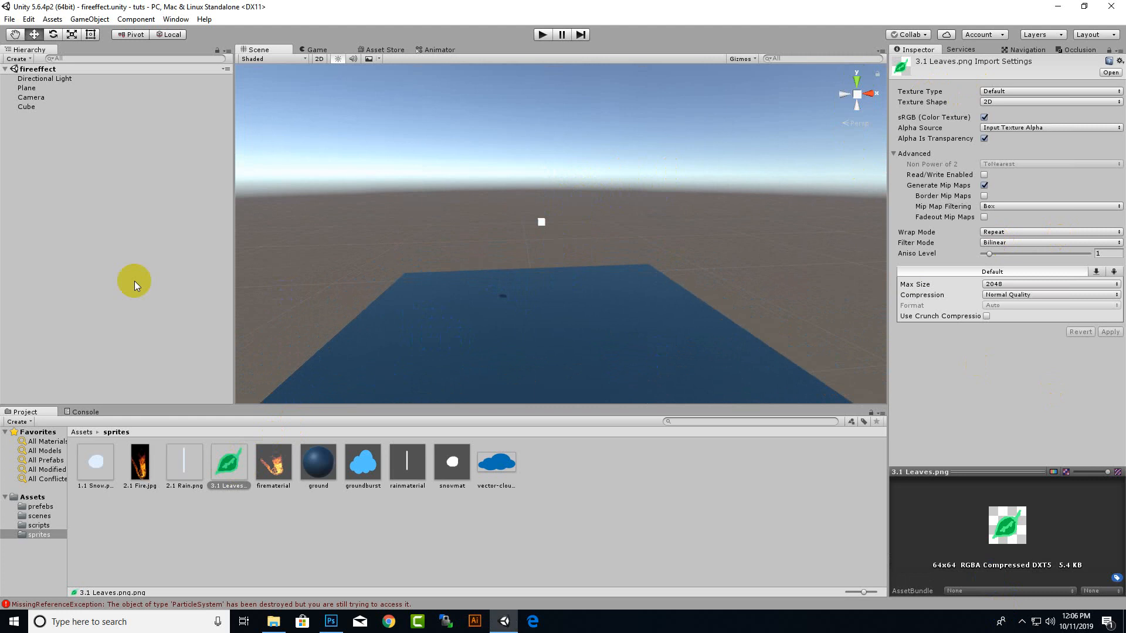
right_click(155, 157)
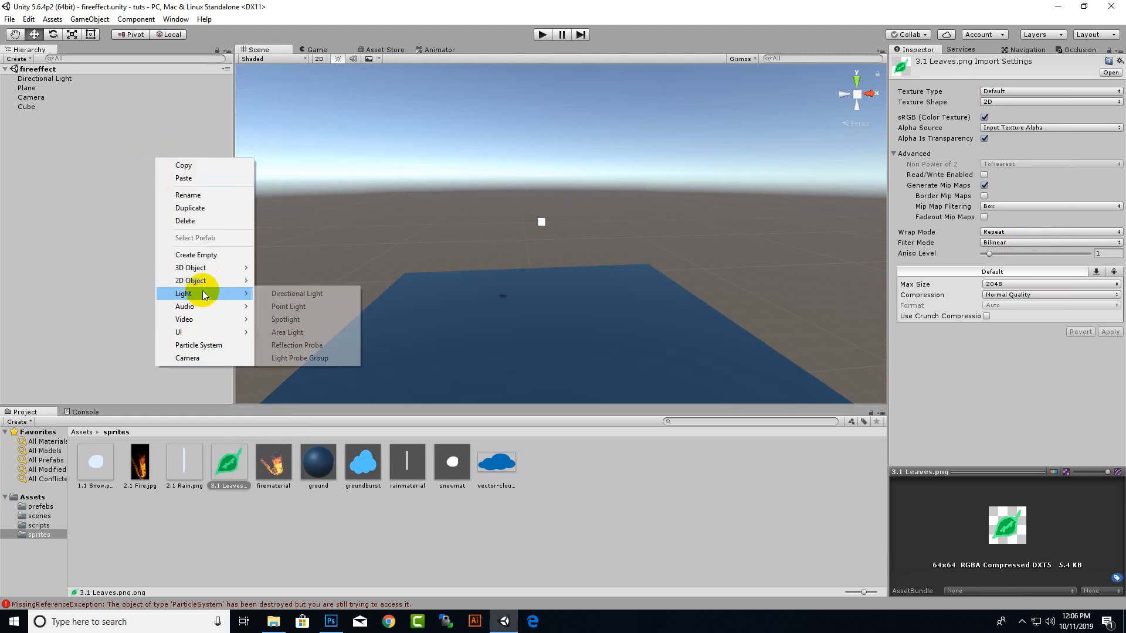
click(183, 345)
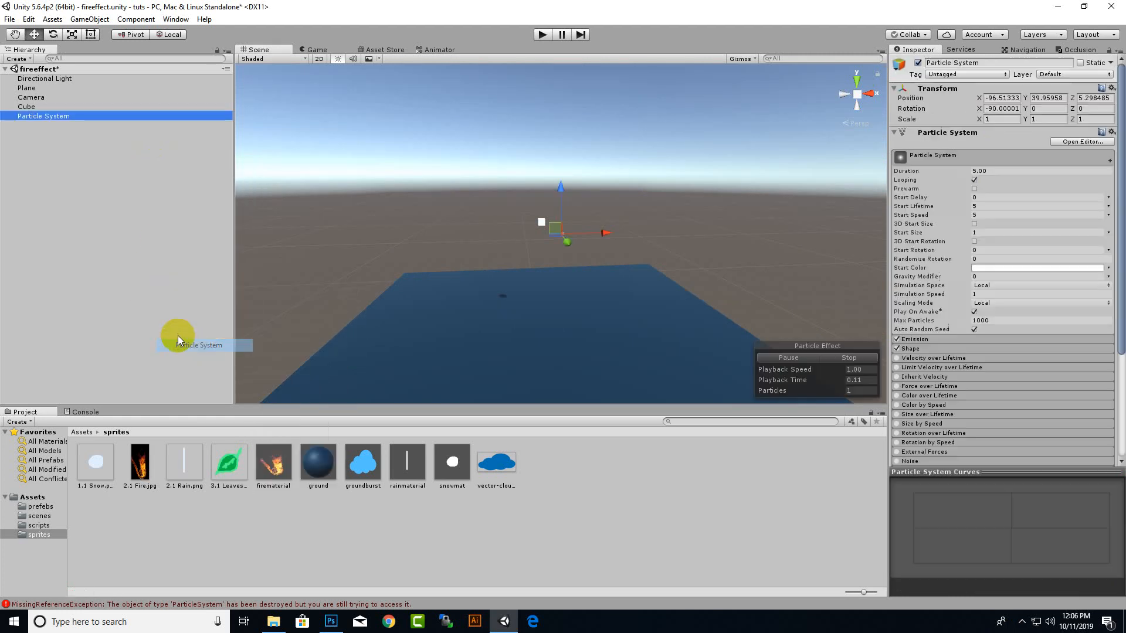
right_click(79, 119)
click(107, 152)
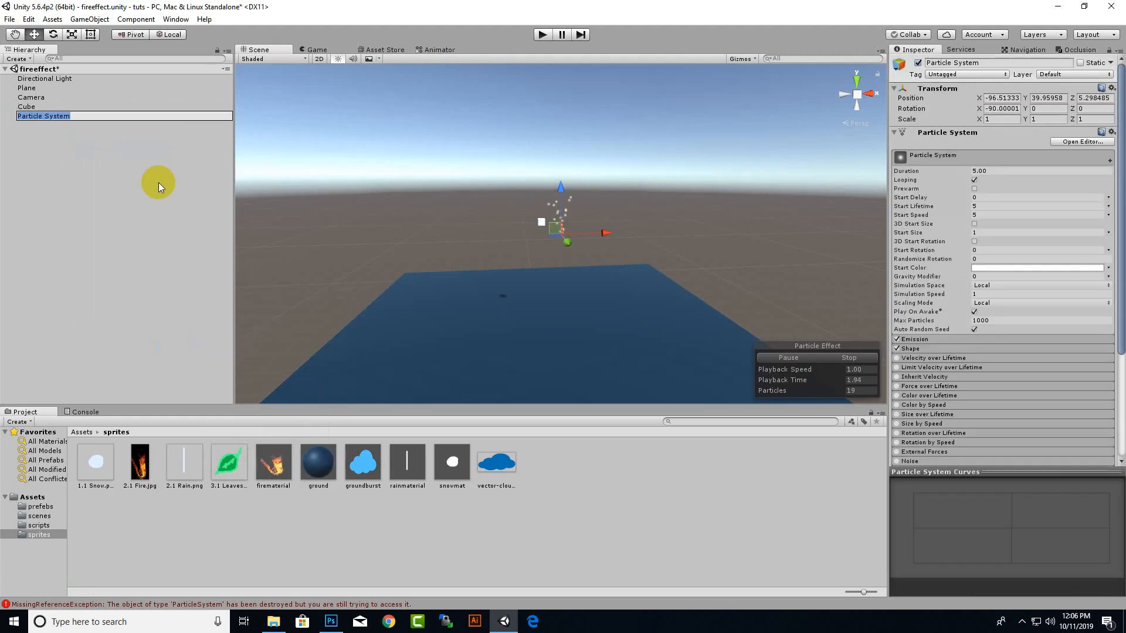
text(leave)
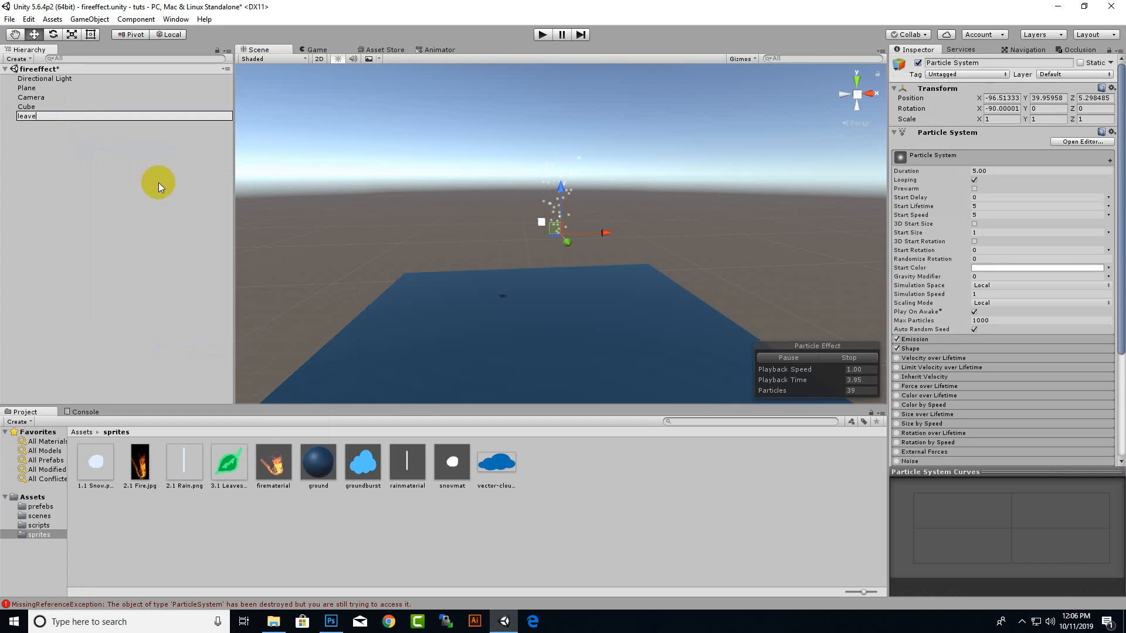
text(particle)
key(Return)
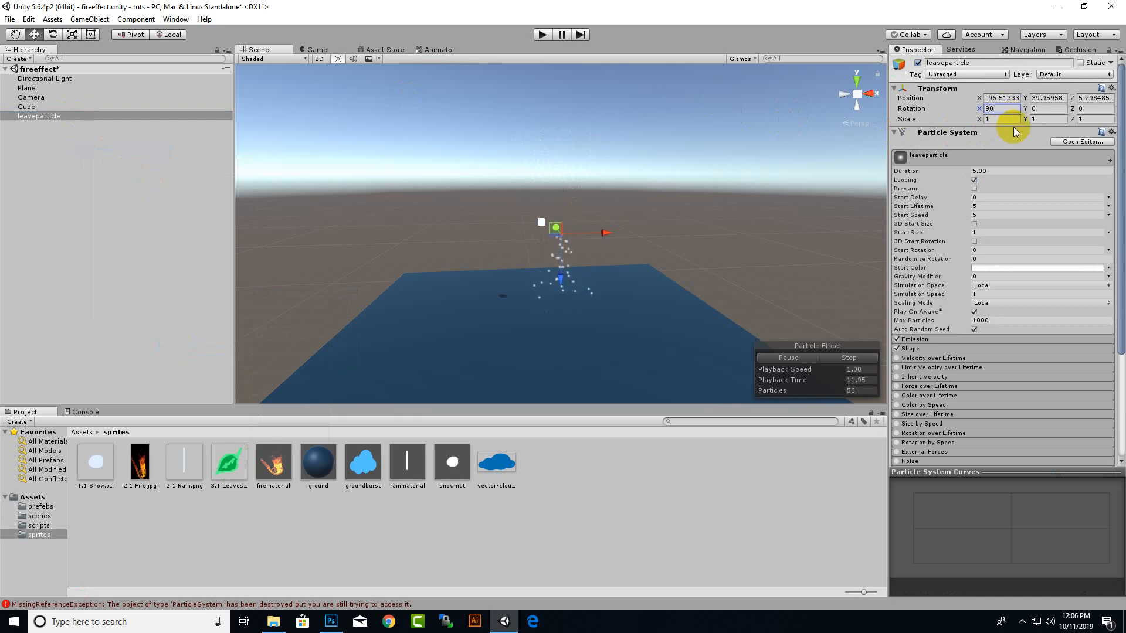
scroll(600, 272, up, 5)
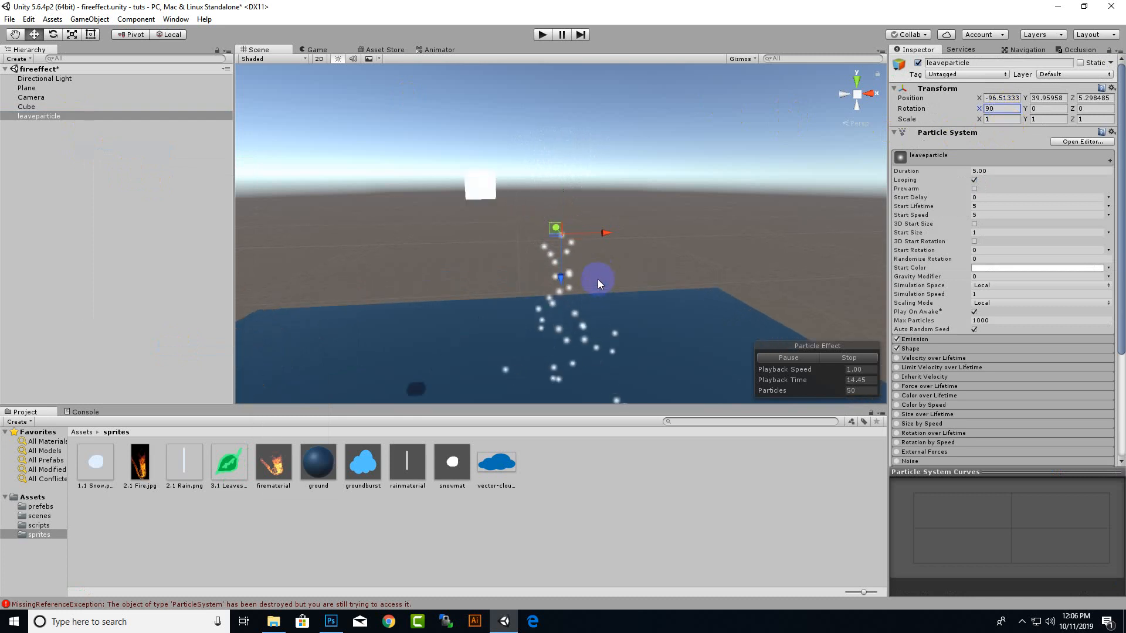
middle_drag(597, 279, 607, 223)
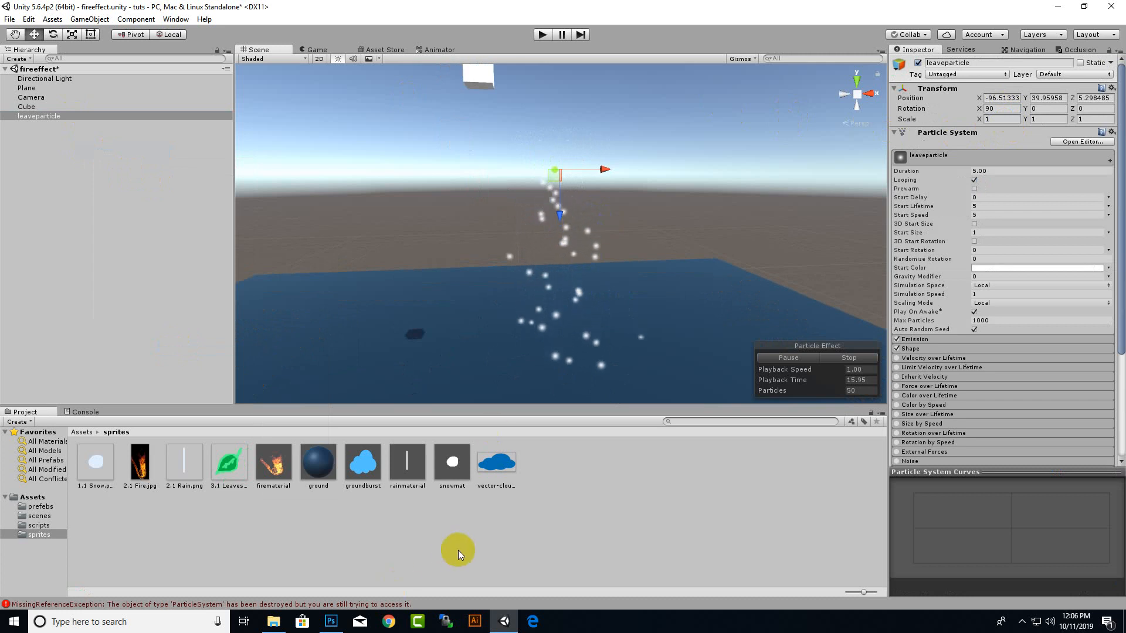
Step: Create a new material named leavematerial in the sprites folder
right_click(487, 521)
mouse_move(583, 310)
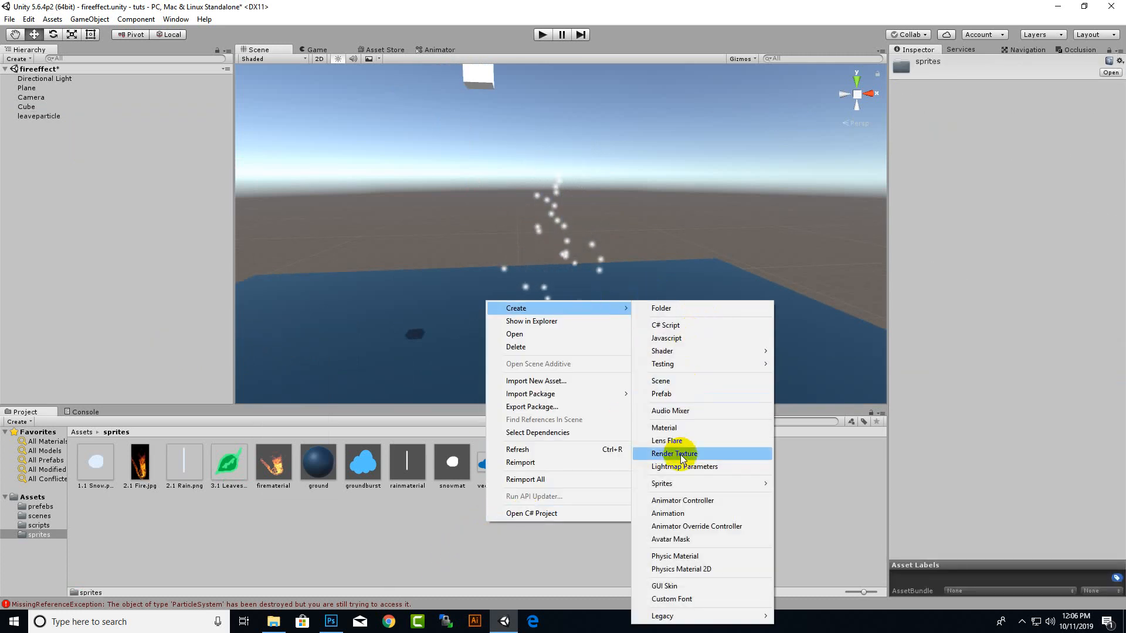
click(679, 428)
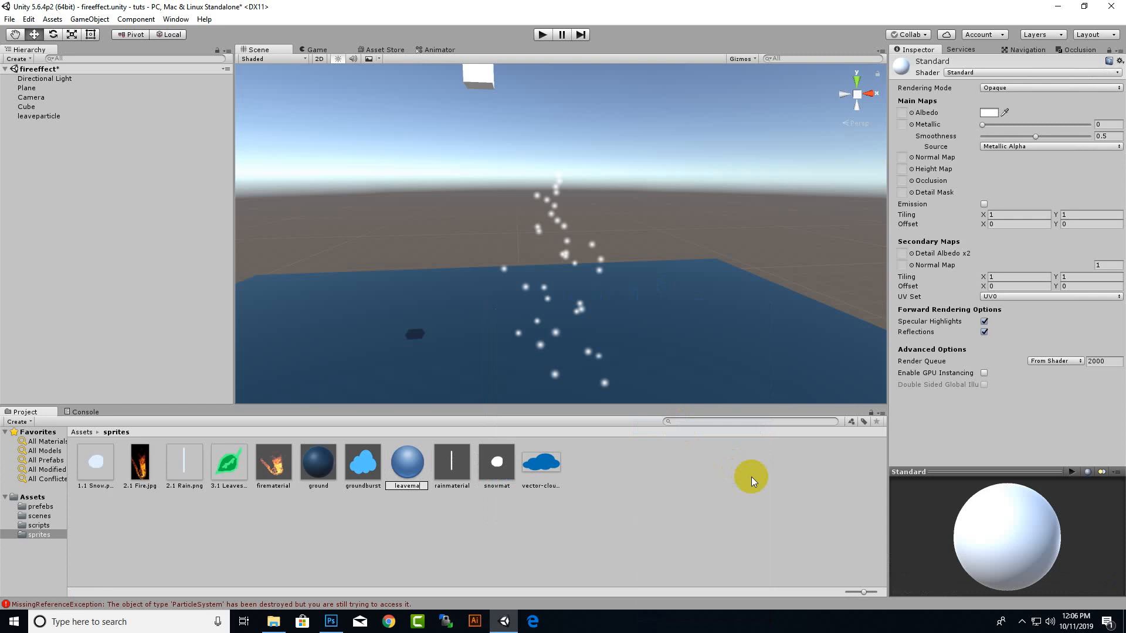
text(leavematerial)
key(Return)
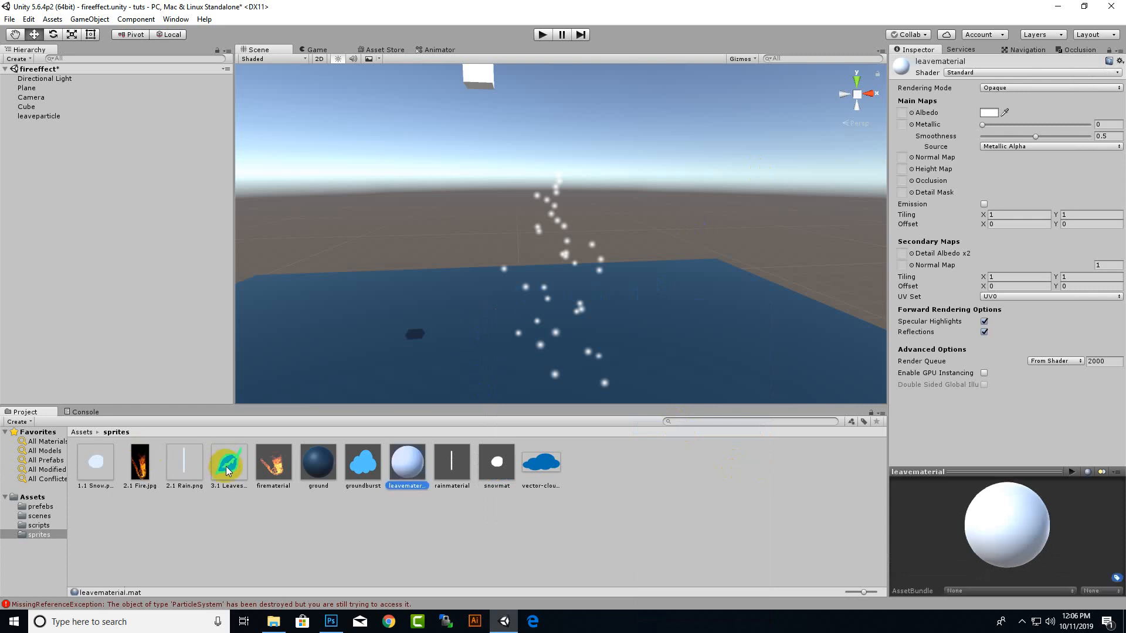
Step: Assign the 3.1 Leaves texture as leavematerial's albedo map and apply the material to leaveparticle
drag(907, 114, 903, 113)
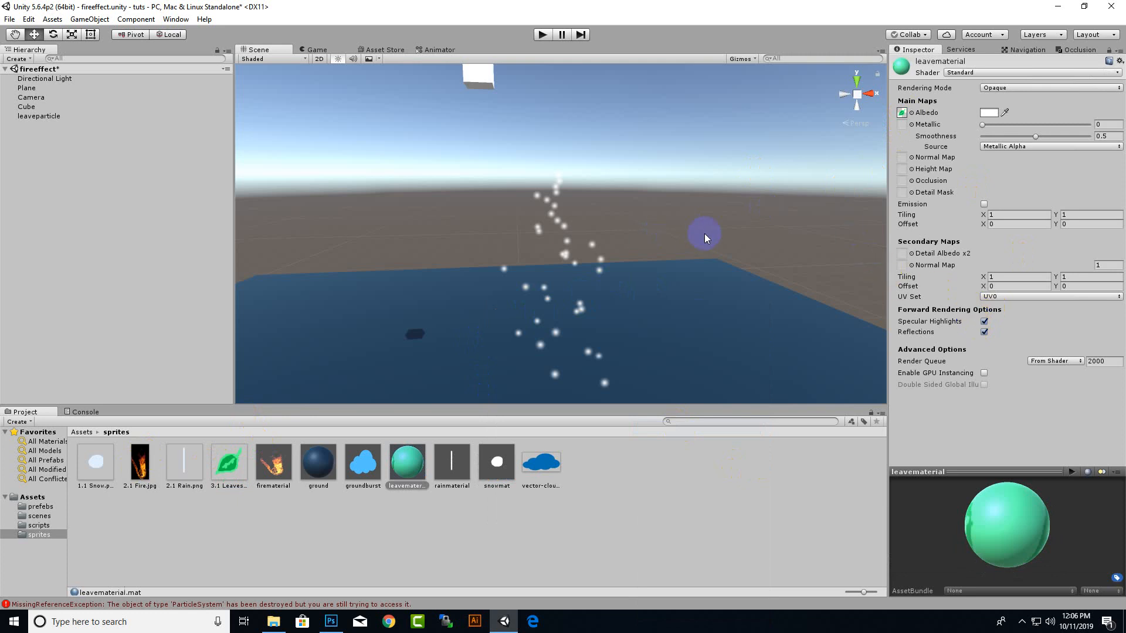
click(45, 117)
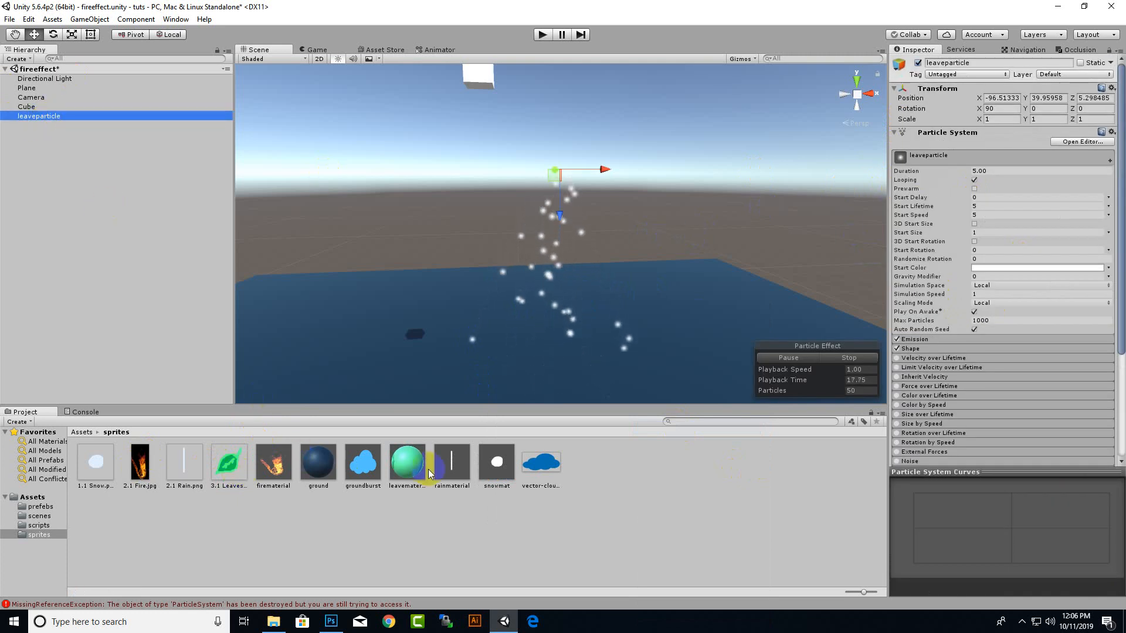
drag(430, 474, 32, 117)
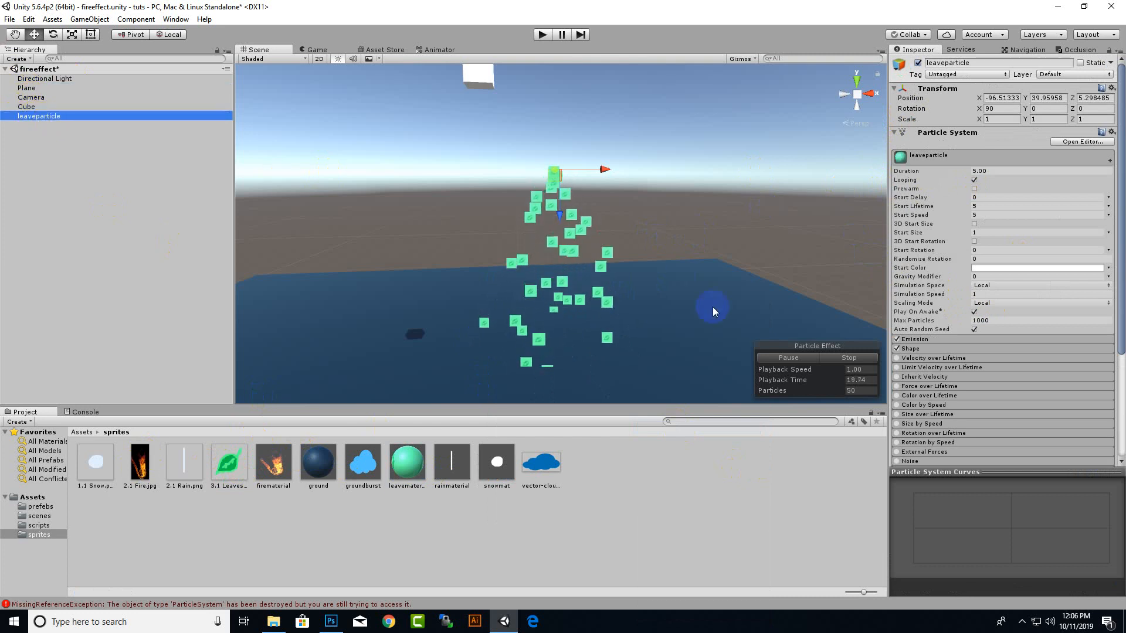
scroll(665, 296, up, 8)
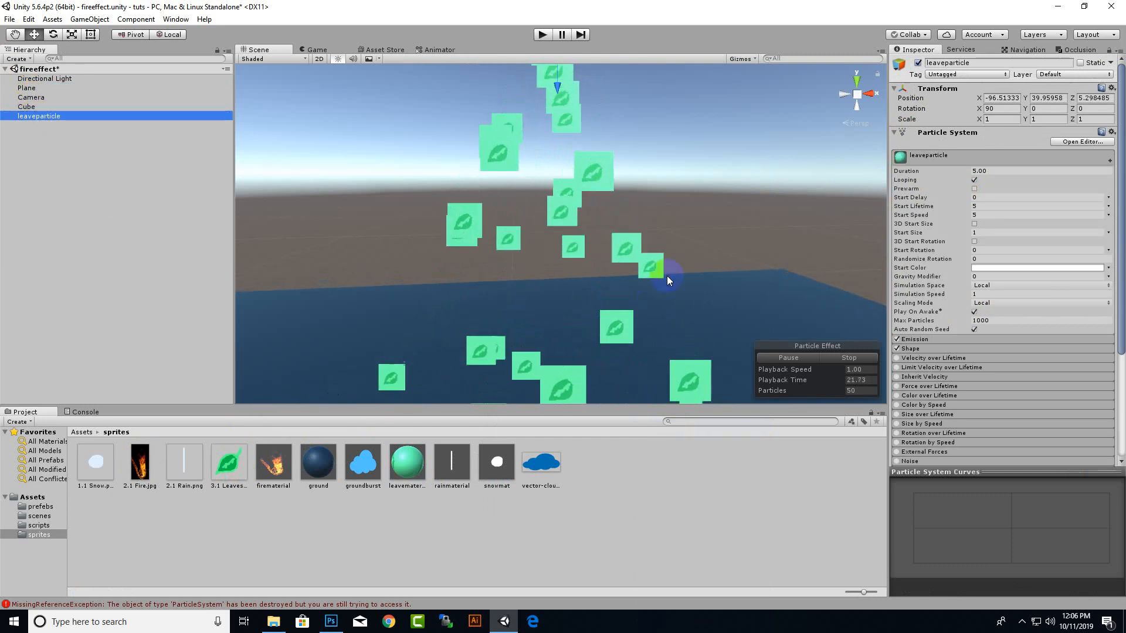
Step: Change leavematerial's shader to Particles/Additive
click(410, 461)
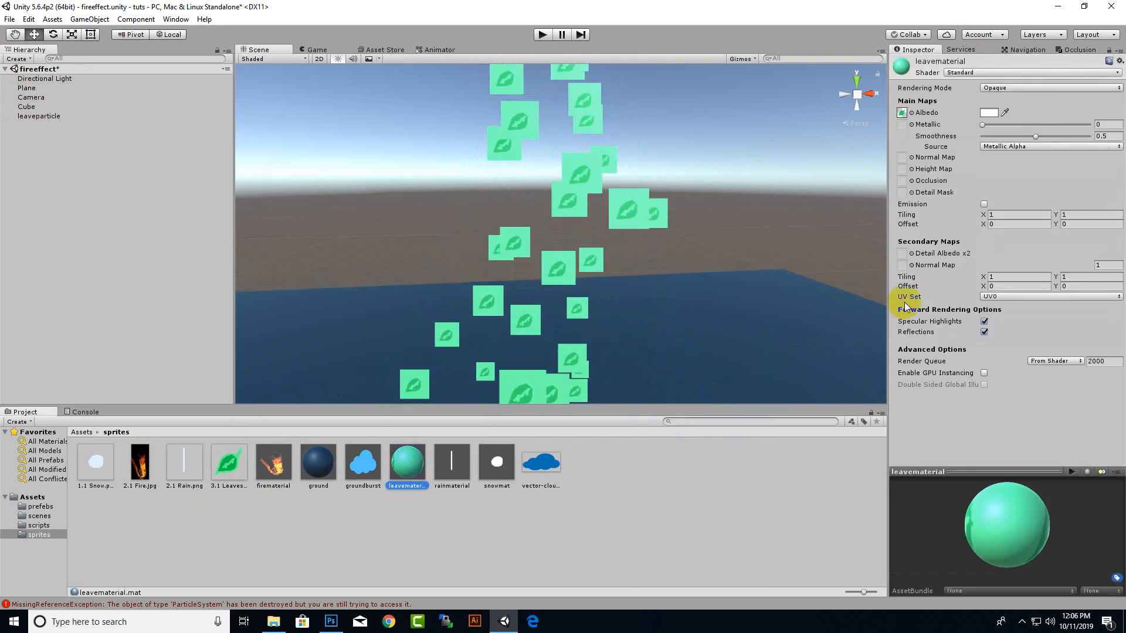
click(976, 73)
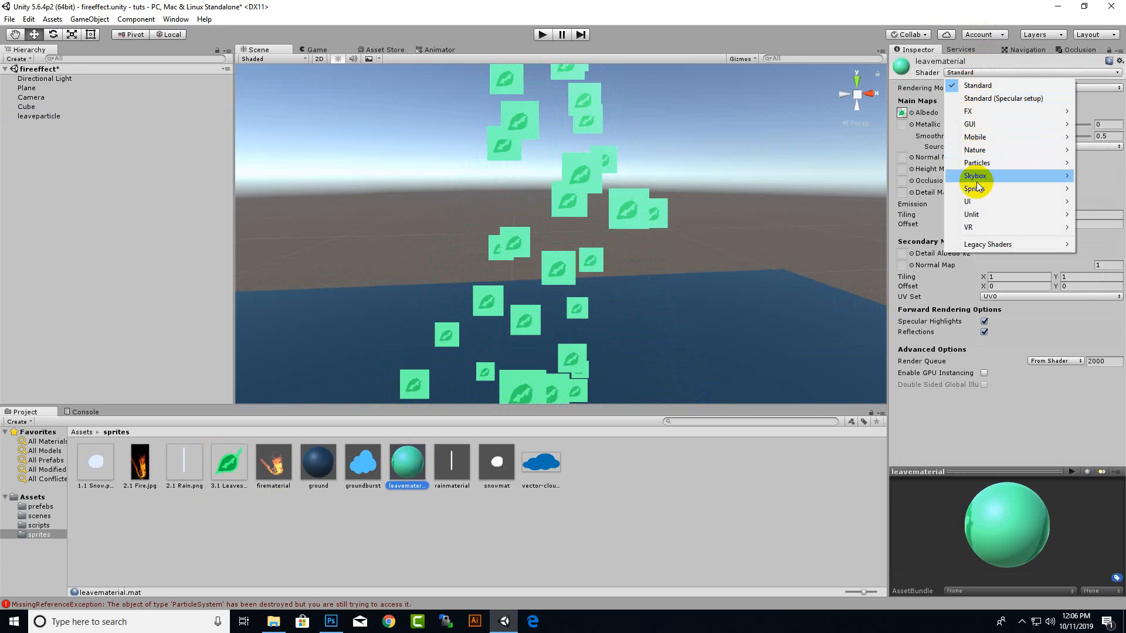
mouse_move(983, 166)
click(901, 165)
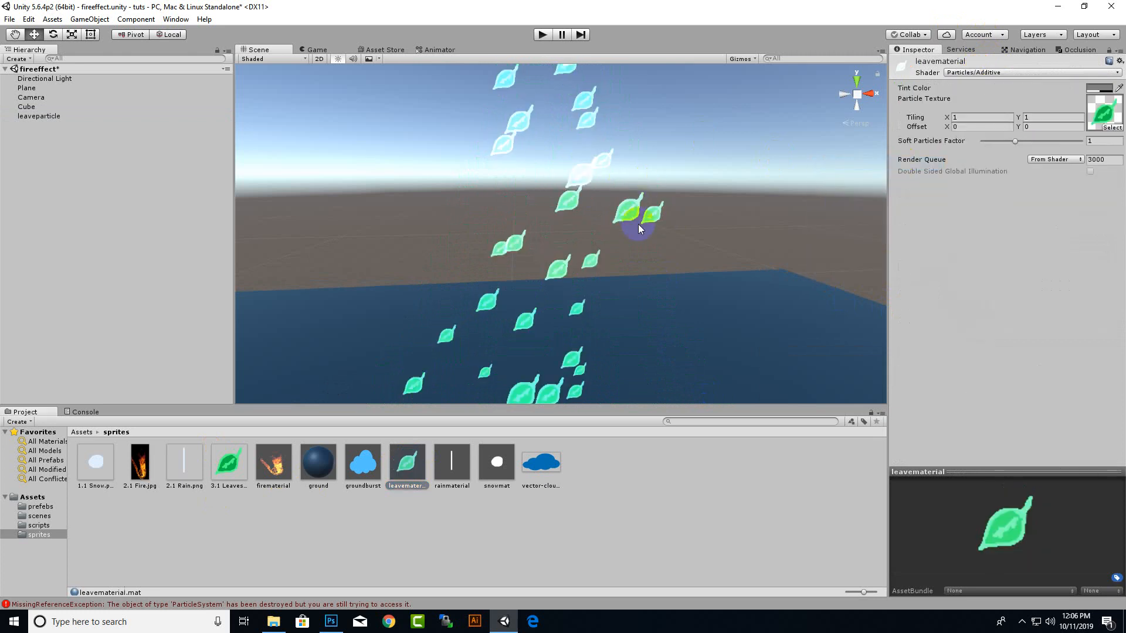
middle_drag(638, 224, 602, 153)
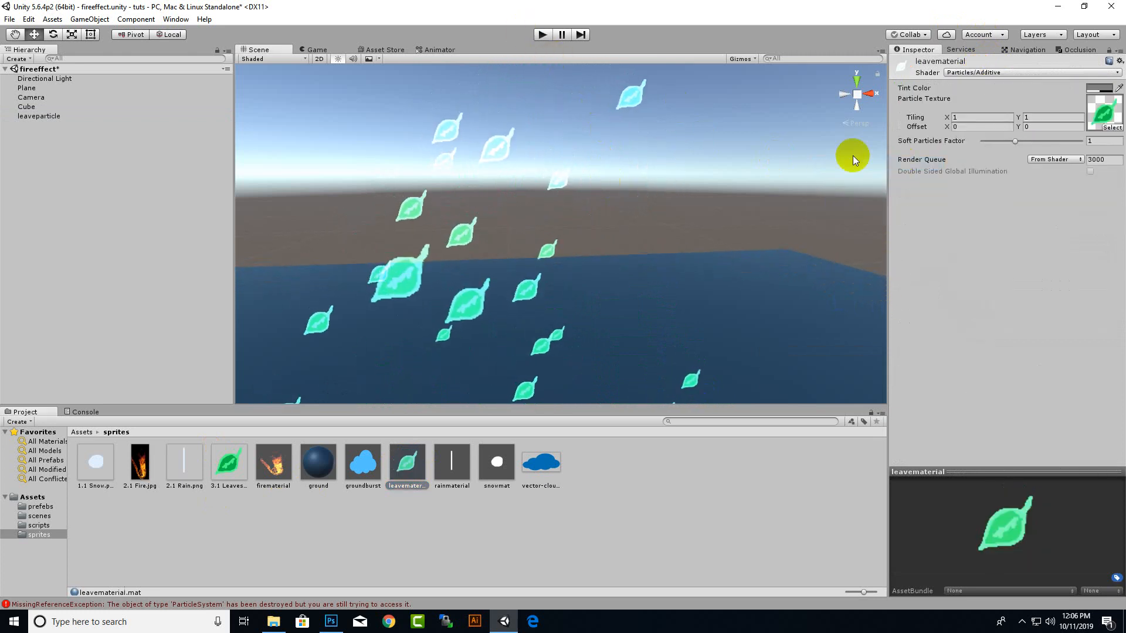
mouse_move(728, 214)
middle_down()
mouse_move(643, 226)
mouse_move(706, 216)
middle_up()
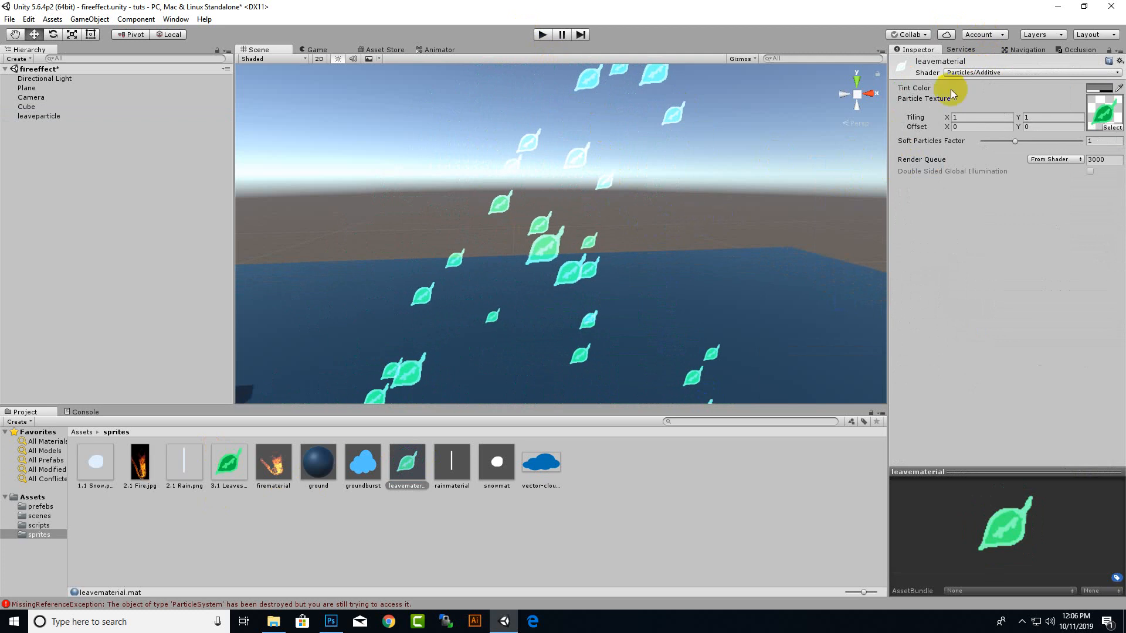
Step: Set leaveparticle's start color to the muted green 6E8D6EFF
click(65, 120)
click(988, 270)
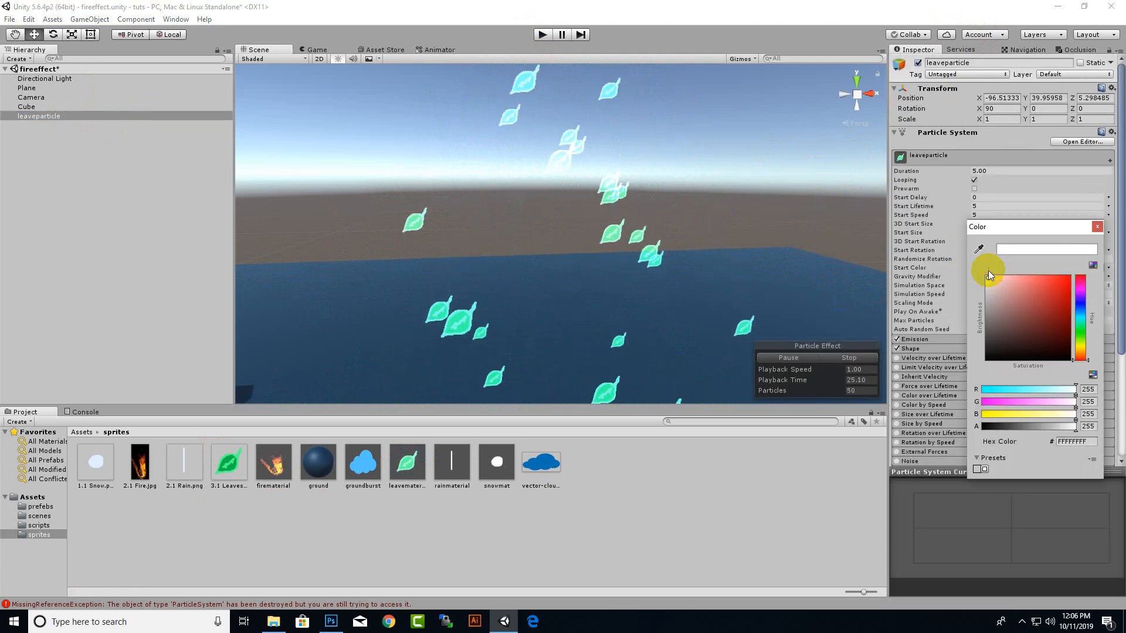
mouse_move(1005, 315)
mouse_down()
mouse_move(1050, 314)
mouse_move(1089, 264)
mouse_move(1030, 322)
mouse_move(1027, 350)
mouse_move(1059, 315)
mouse_move(1053, 302)
mouse_move(1008, 314)
mouse_up()
click(1080, 332)
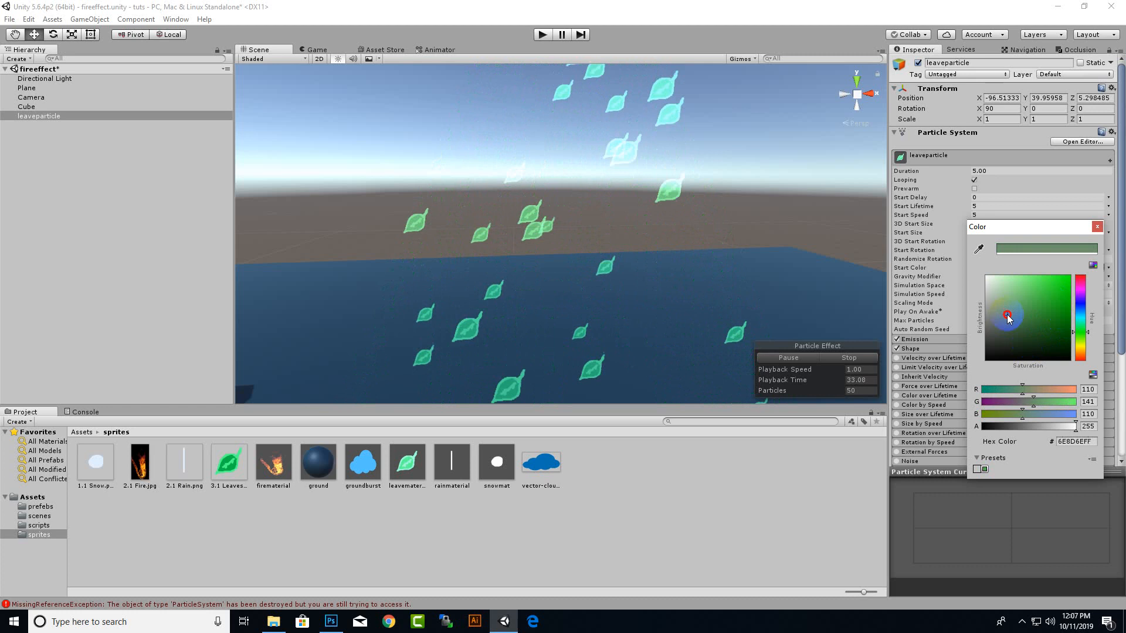
click(1097, 226)
middle_drag(631, 263, 628, 198)
click(523, 140)
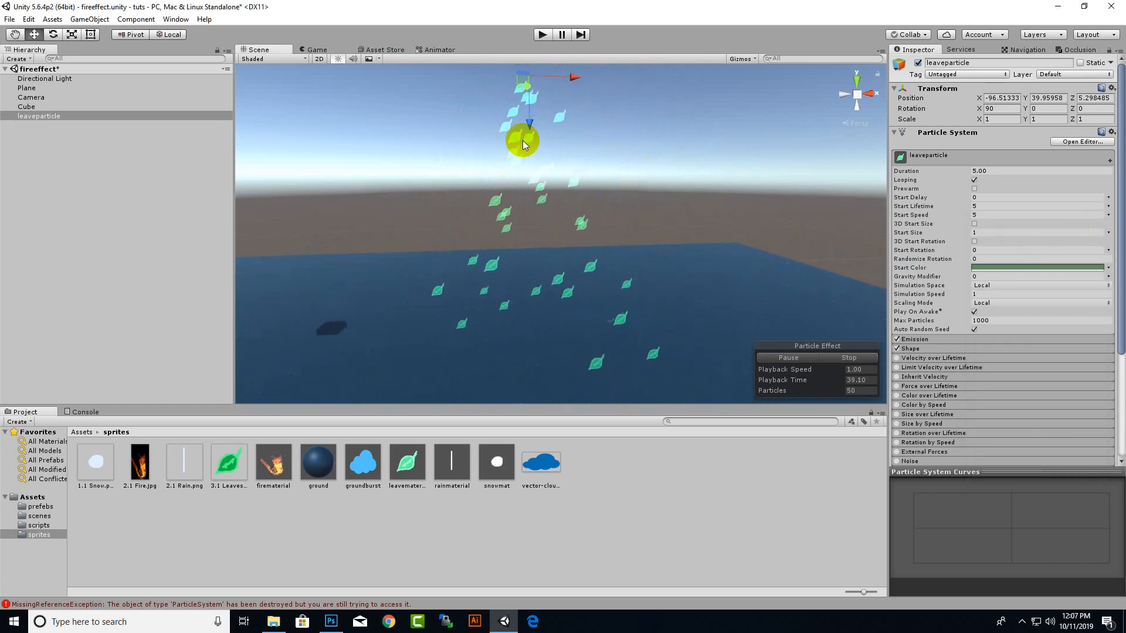
click(492, 175)
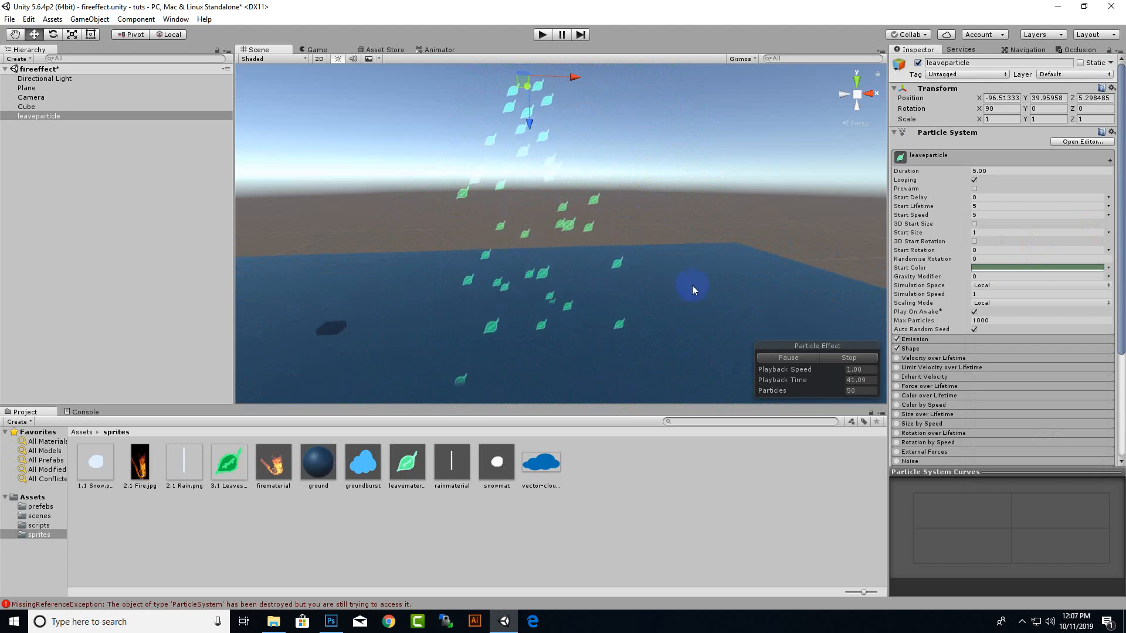
Step: Try a Randomize Rotation of 360 for leaveparticle and settle on a value of 1
click(979, 249)
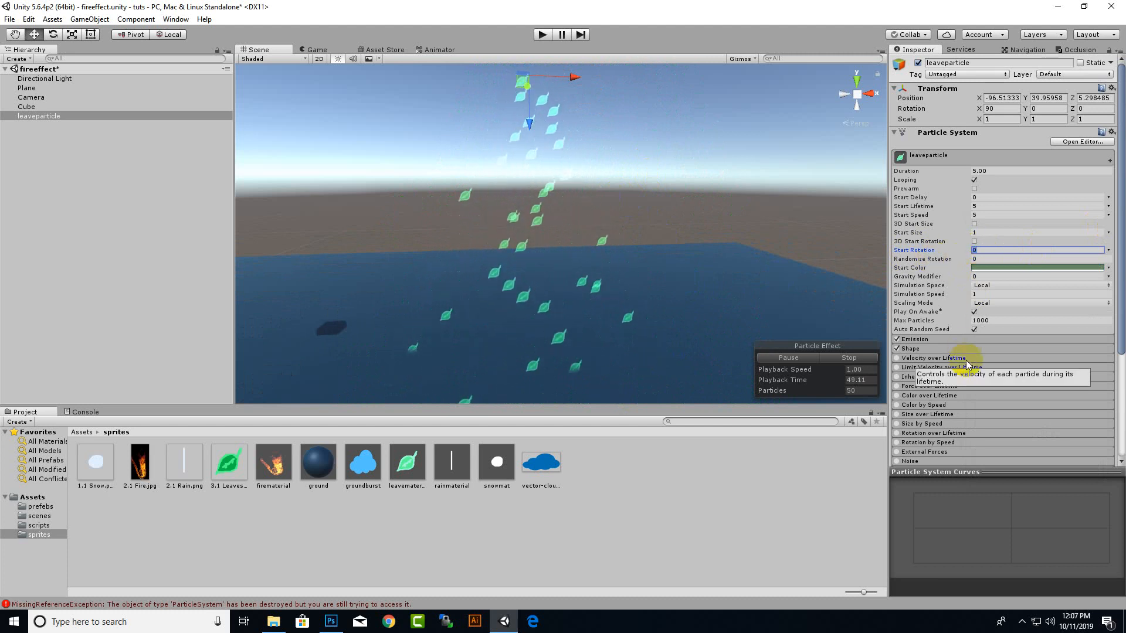
click(979, 259)
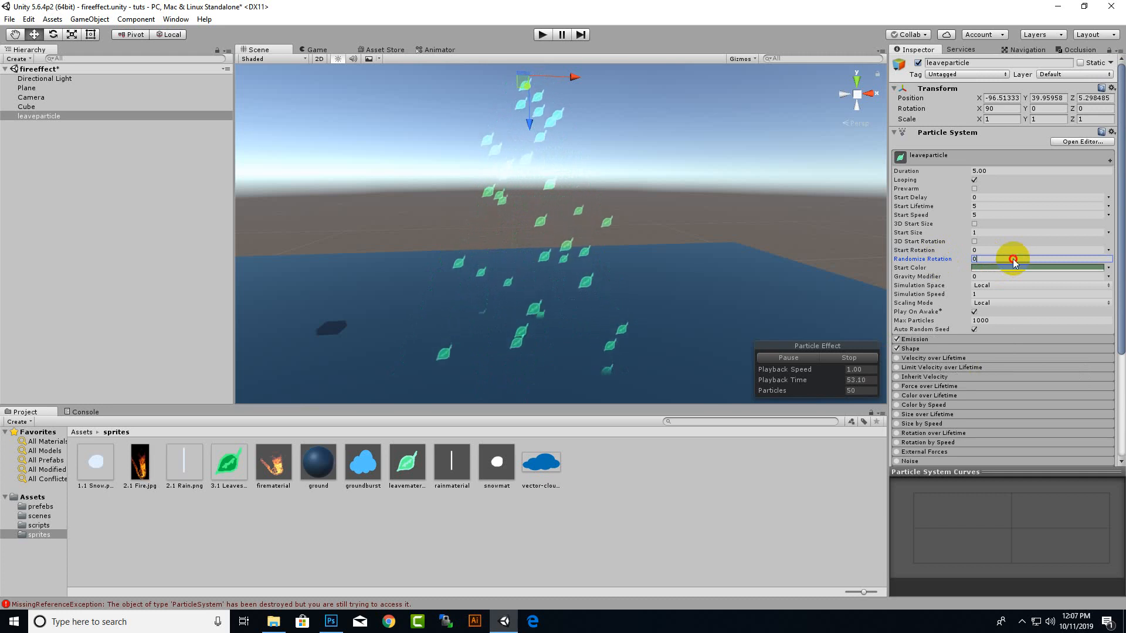
drag(887, 269, 833, 271)
text(360)
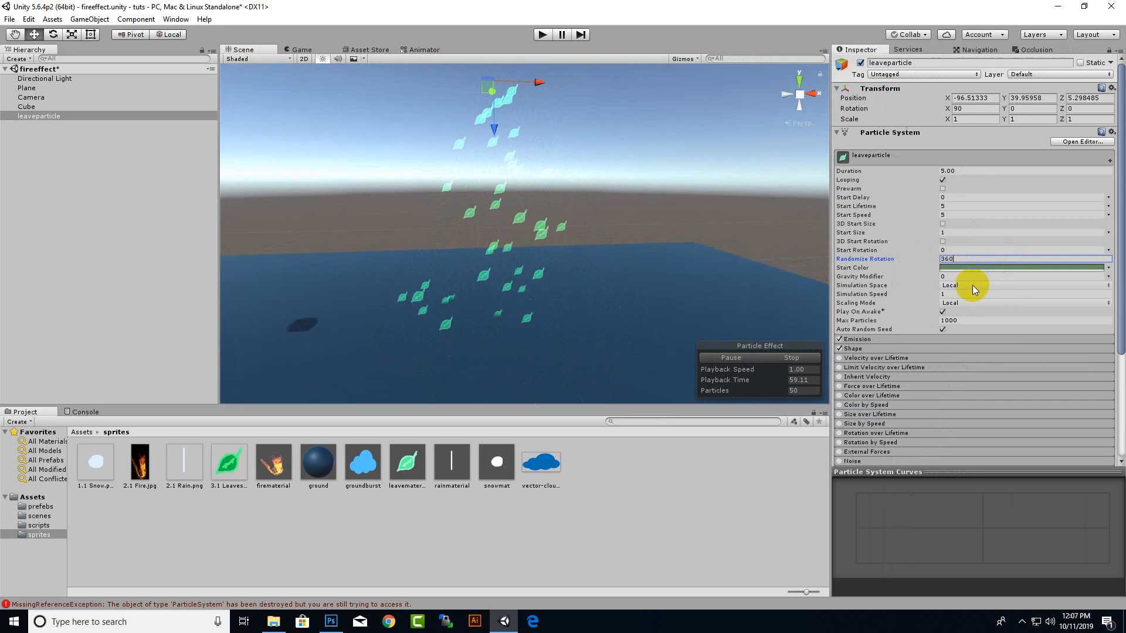
middle_drag(630, 163, 610, 195)
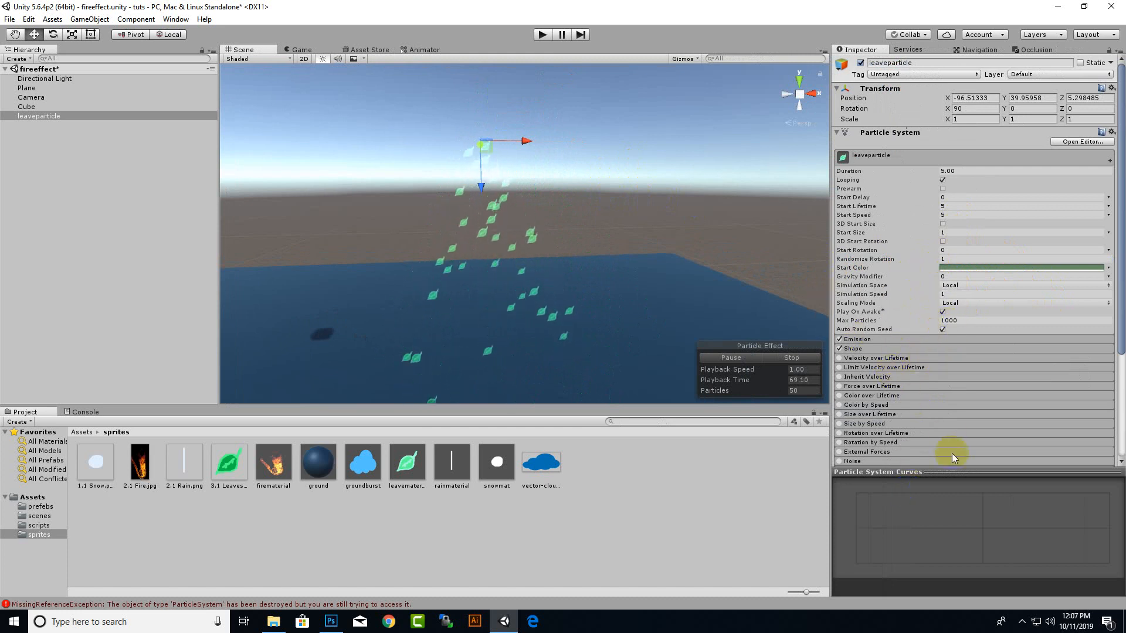
Step: Set leaveparticle's emission rate over time to 5 and check the falling leaves in the scene
scroll(950, 346, down, 5)
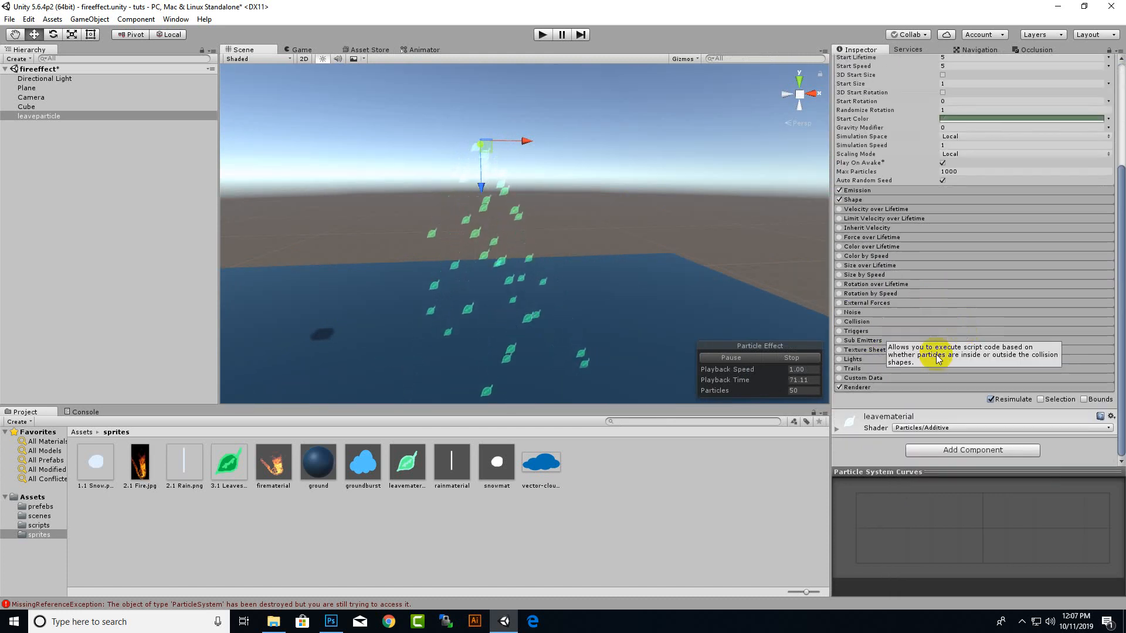
click(859, 190)
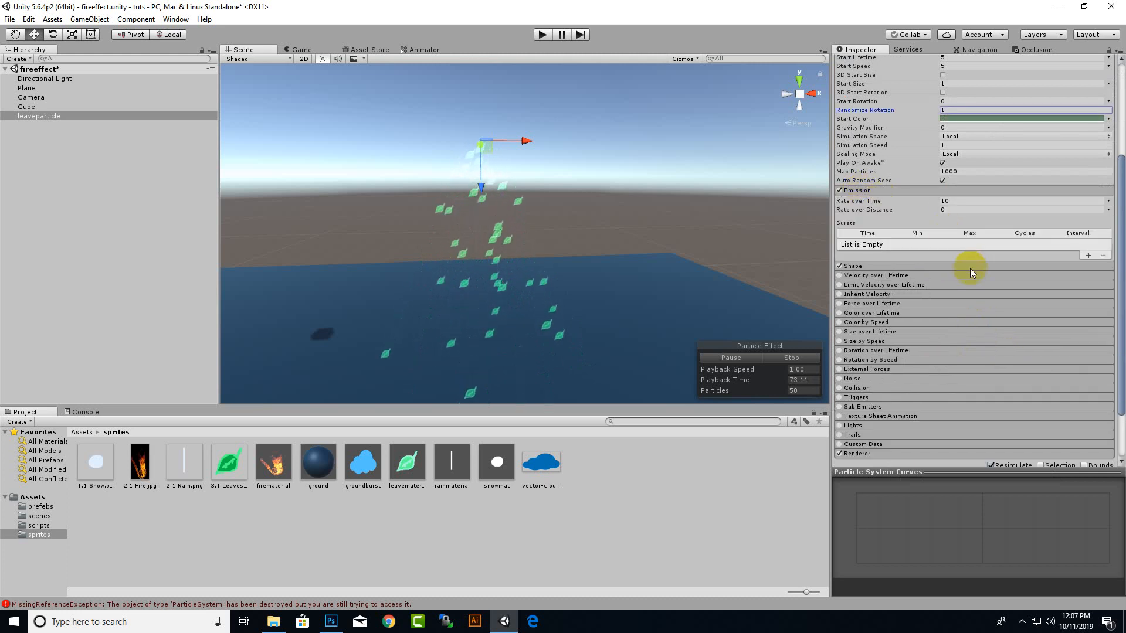
click(946, 201)
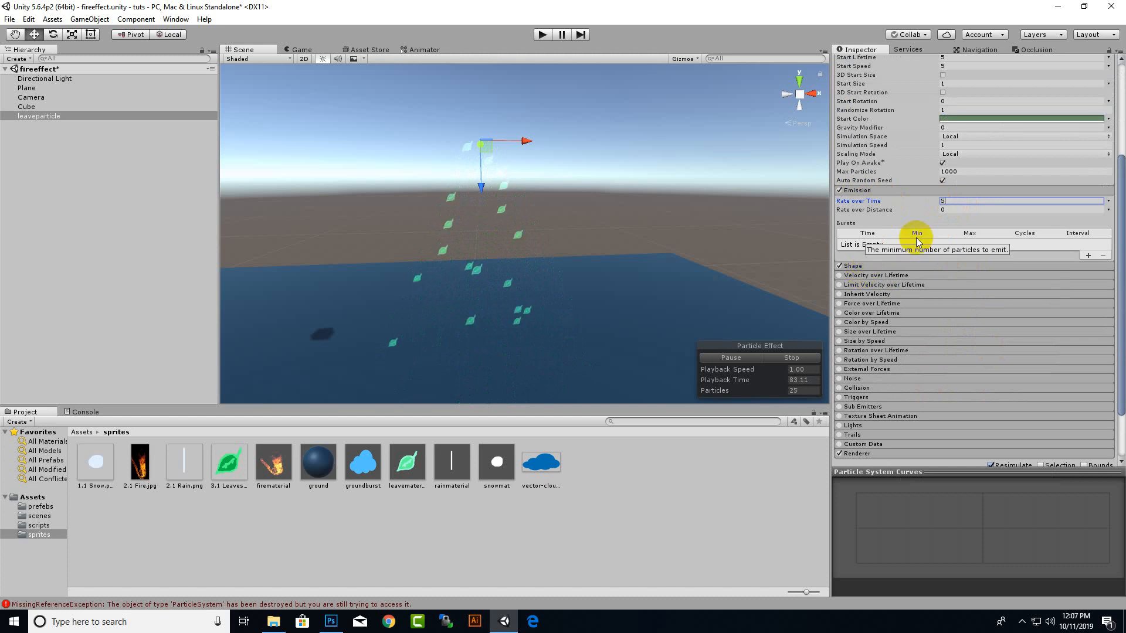
scroll(564, 311, up, 4)
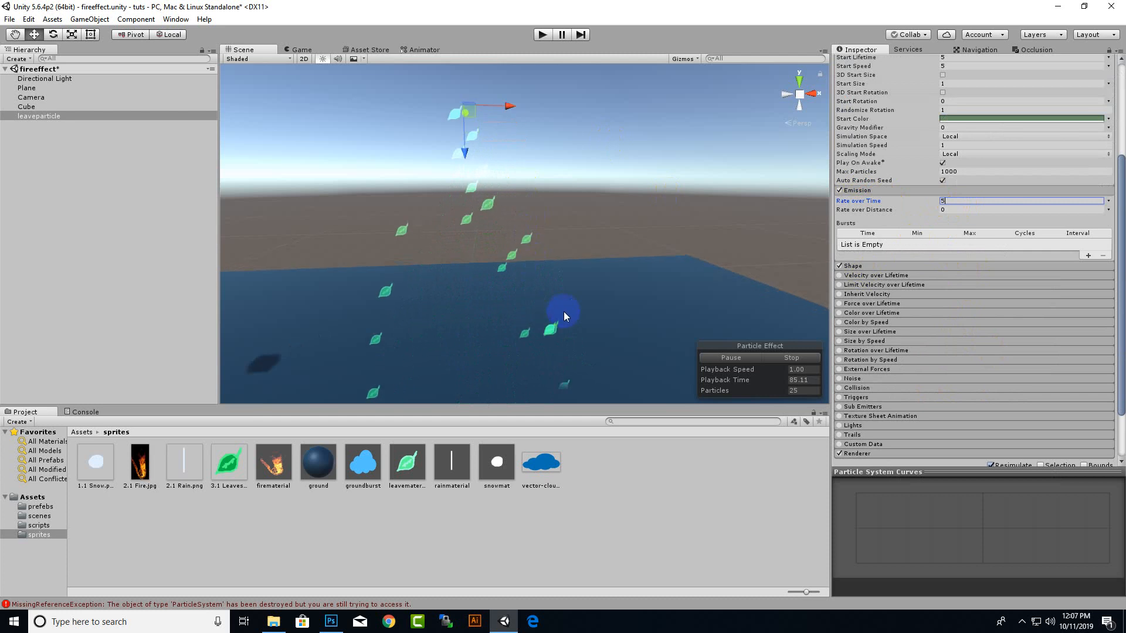
middle_drag(562, 270, 569, 215)
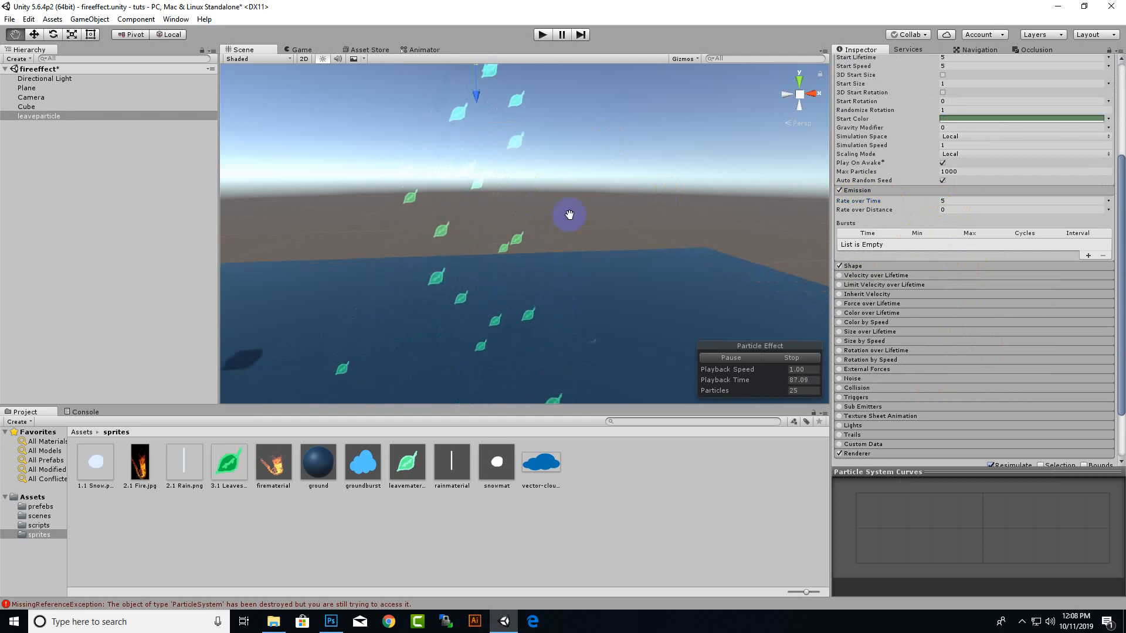
drag(569, 215, 564, 151)
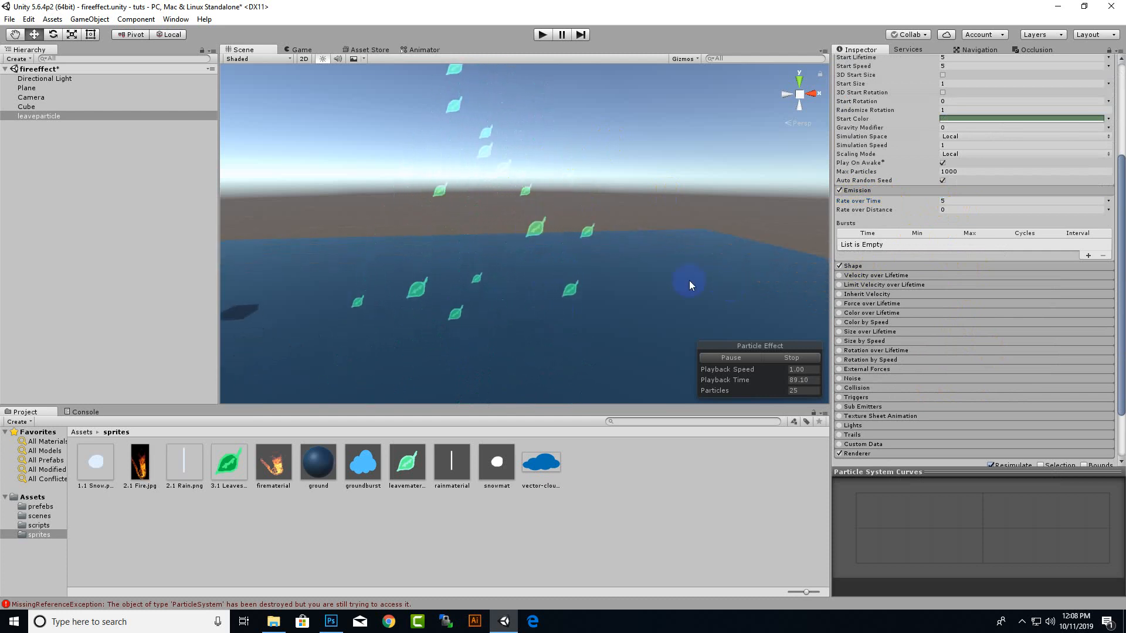
Step: Set leaveparticle's start speed to 2 and its duration to 10
scroll(979, 199, up, 5)
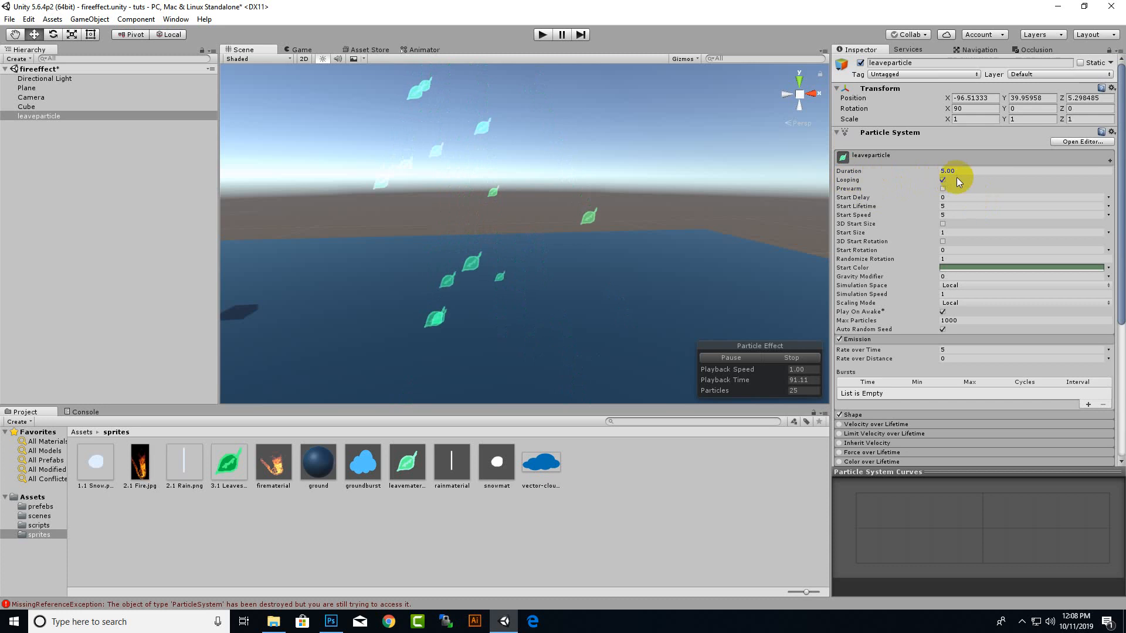
click(859, 171)
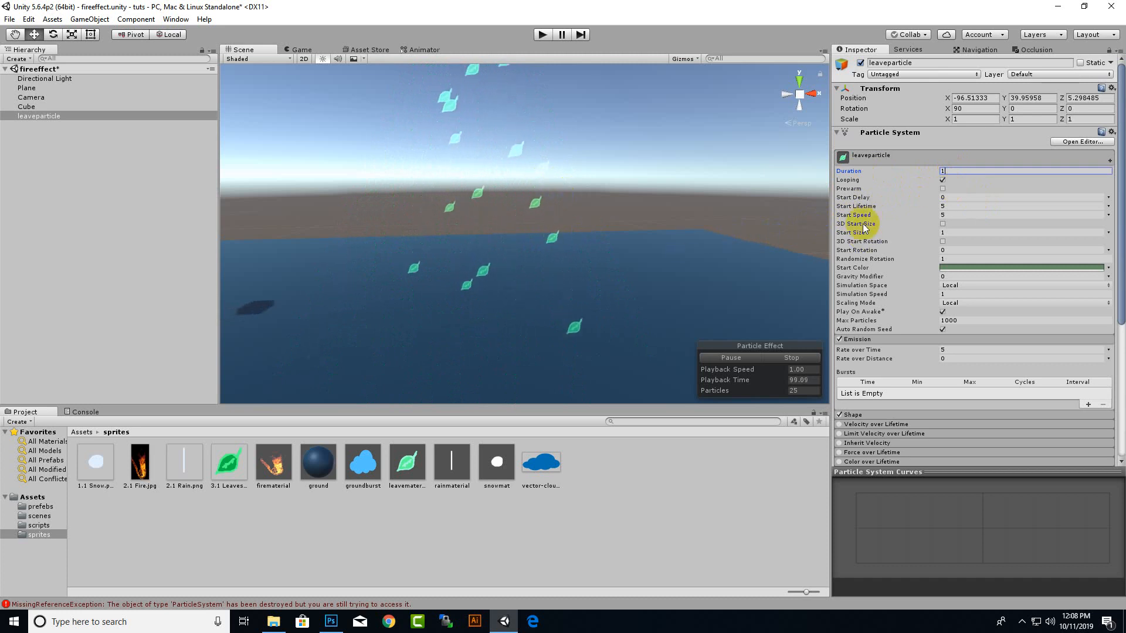
click(869, 206)
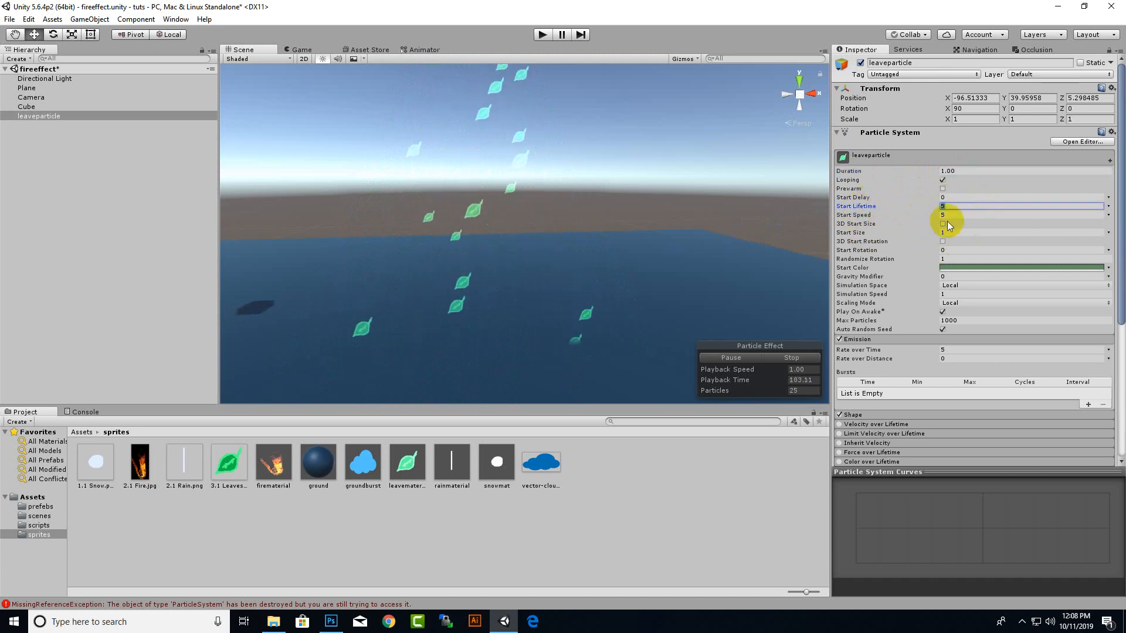
click(901, 218)
text(2)
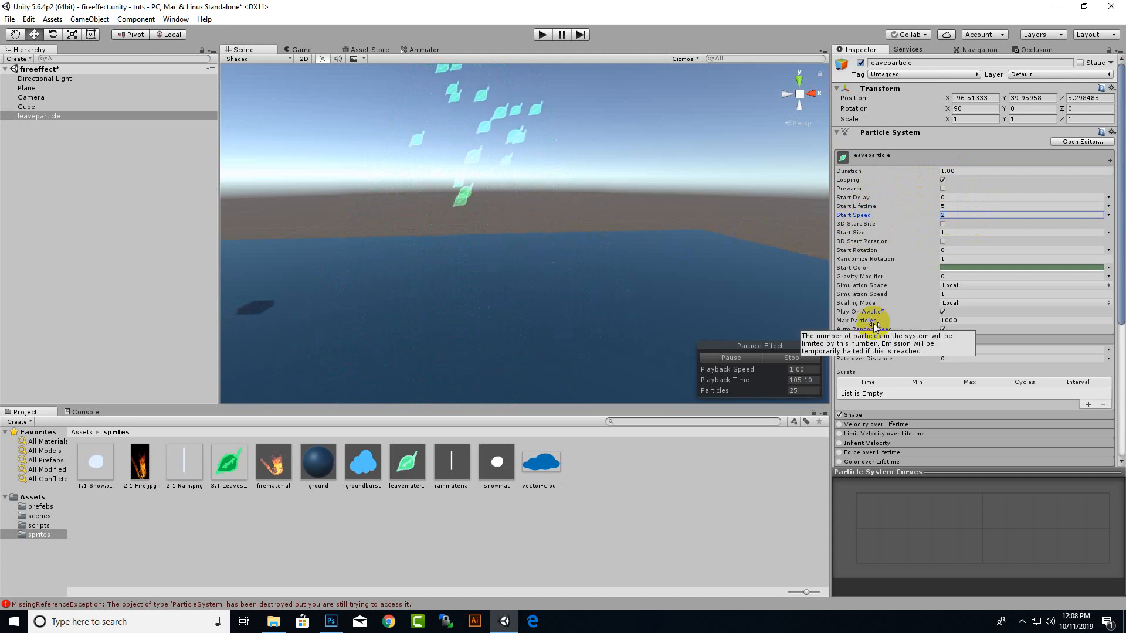
click(975, 173)
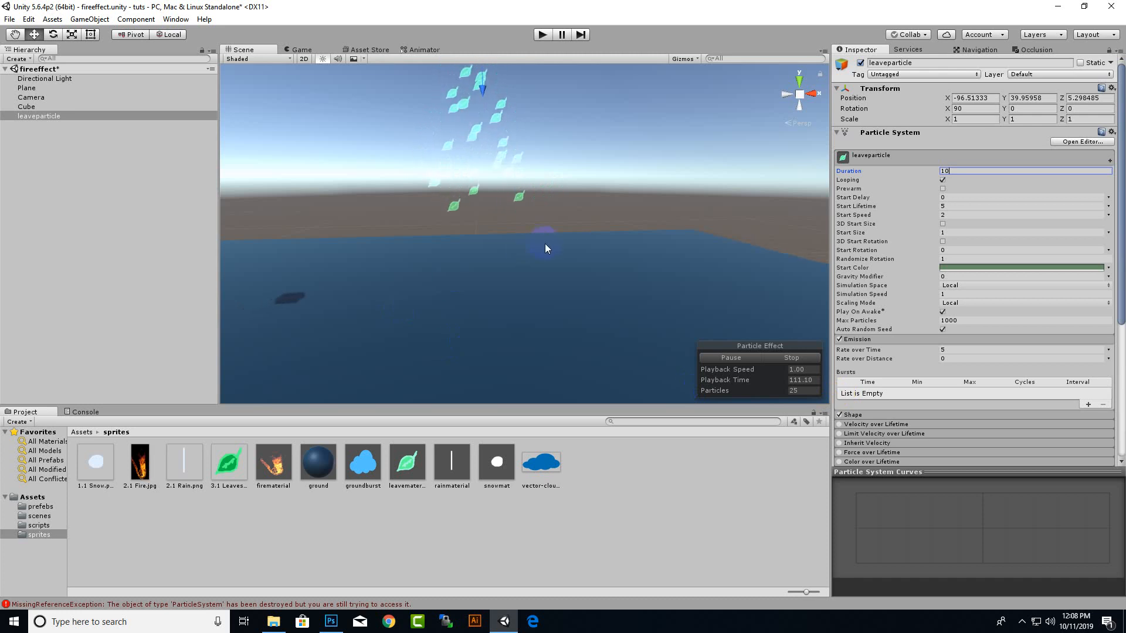
Step: Lower leaveparticle in the scene to a Y position of about 32.66
middle_drag(626, 199, 674, 278)
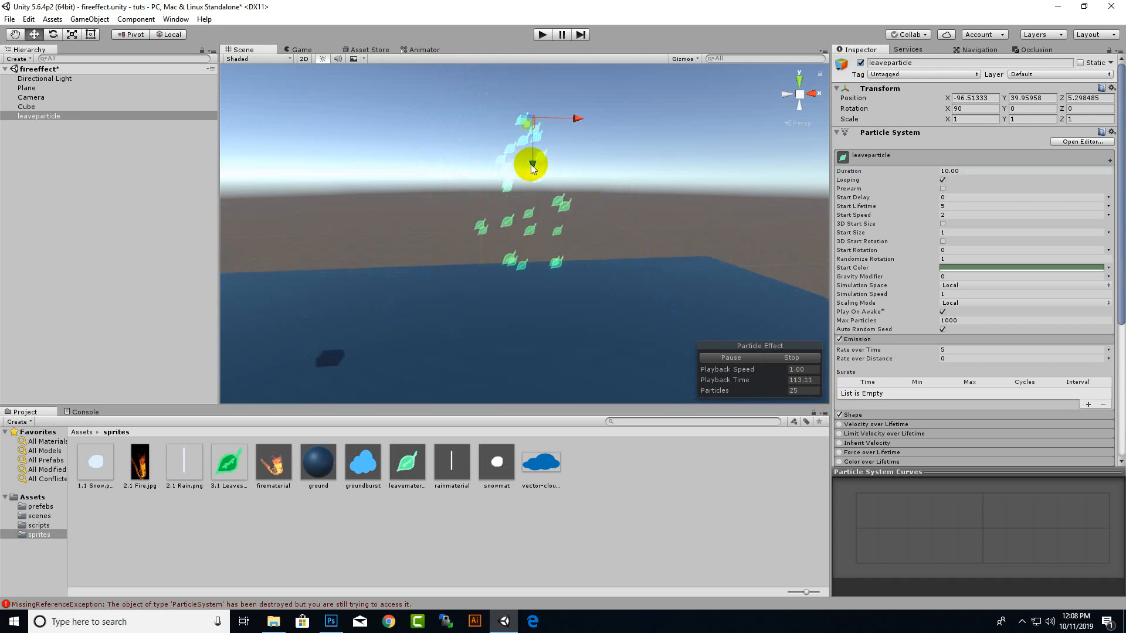
drag(531, 165, 531, 242)
middle_drag(626, 295, 569, 176)
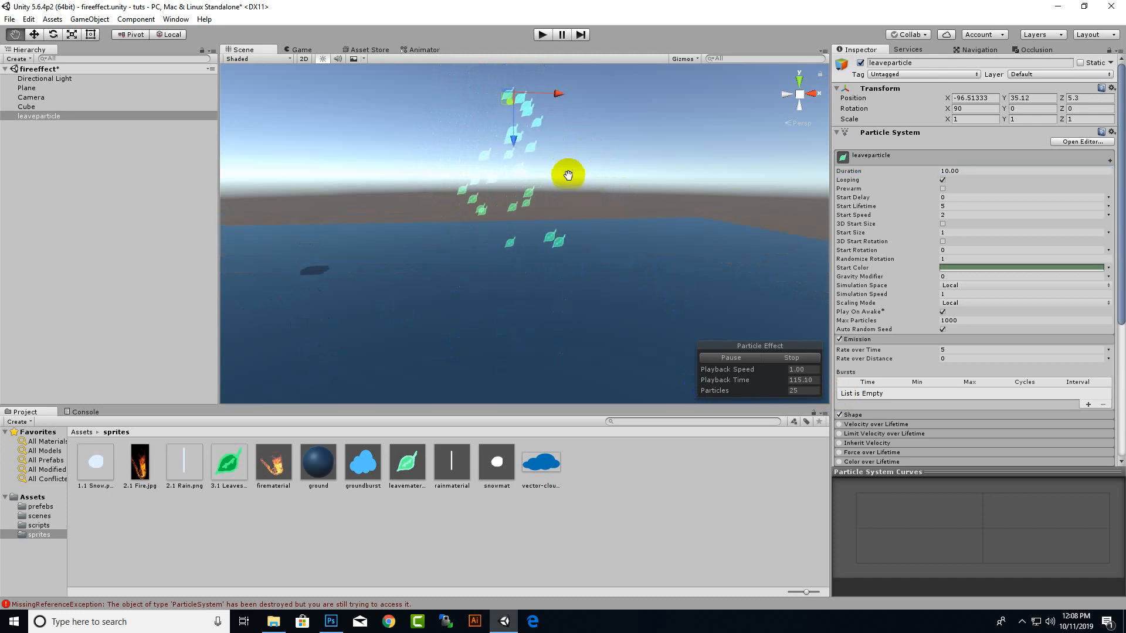
drag(507, 144, 525, 240)
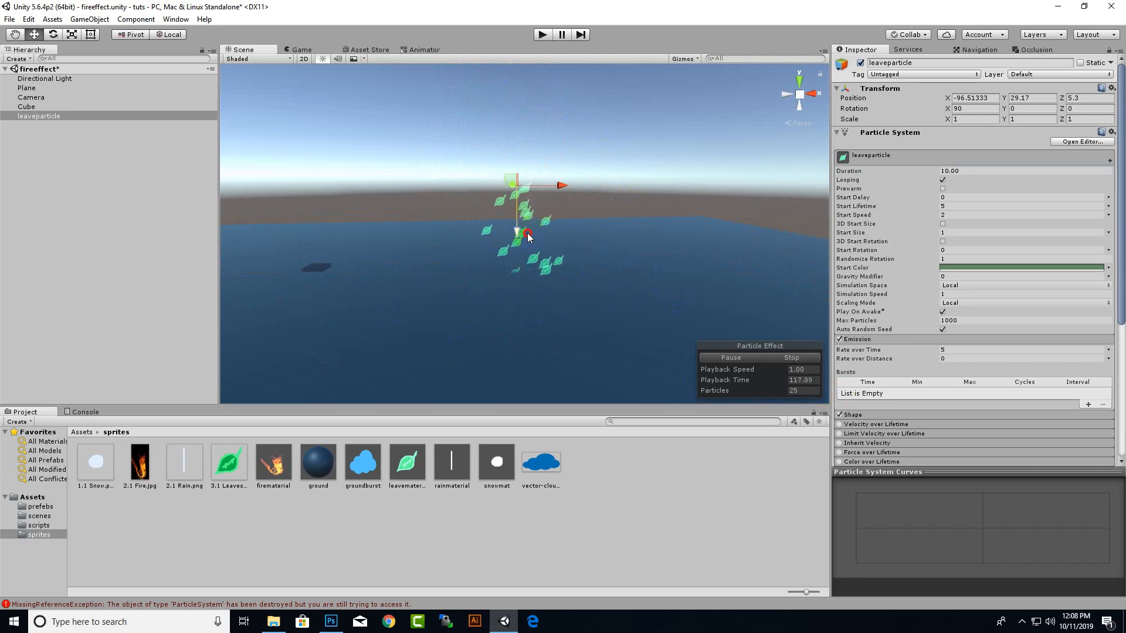
drag(539, 187, 537, 180)
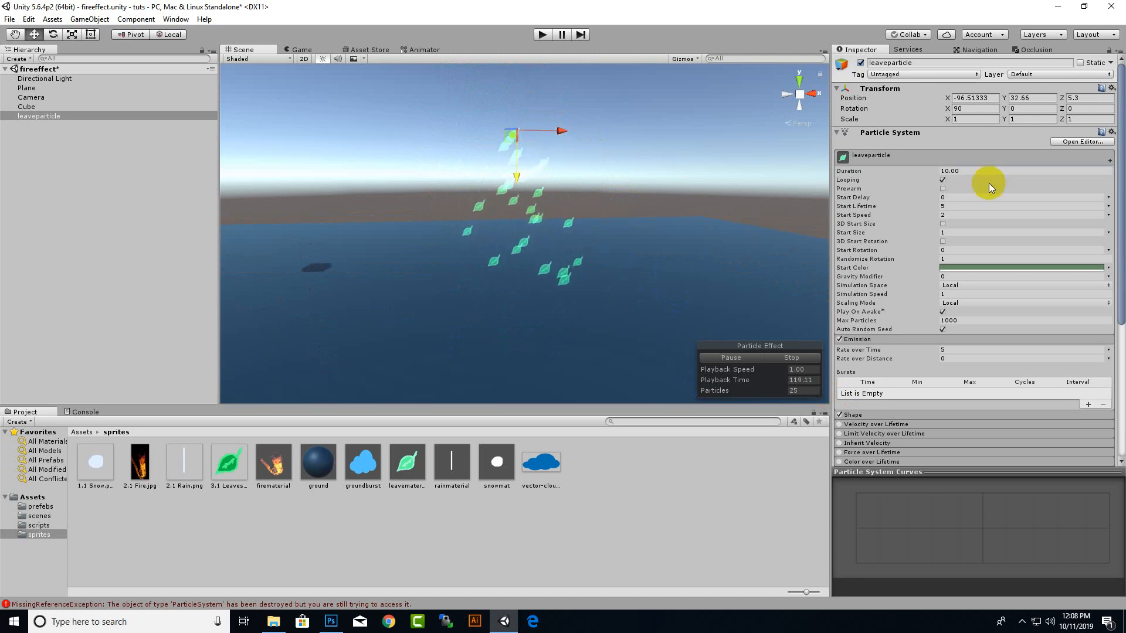
Step: Reshape leaveparticle's emission cone to an angle of 0 and a radius of about 3.06
scroll(984, 345, down, 5)
click(868, 428)
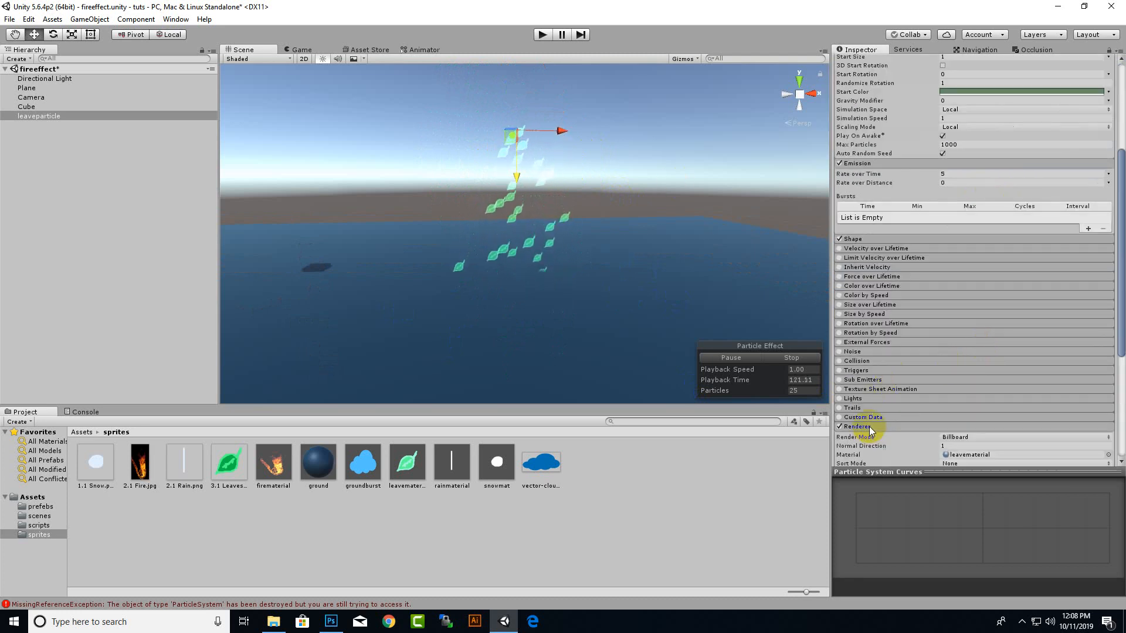
scroll(916, 394, down, 4)
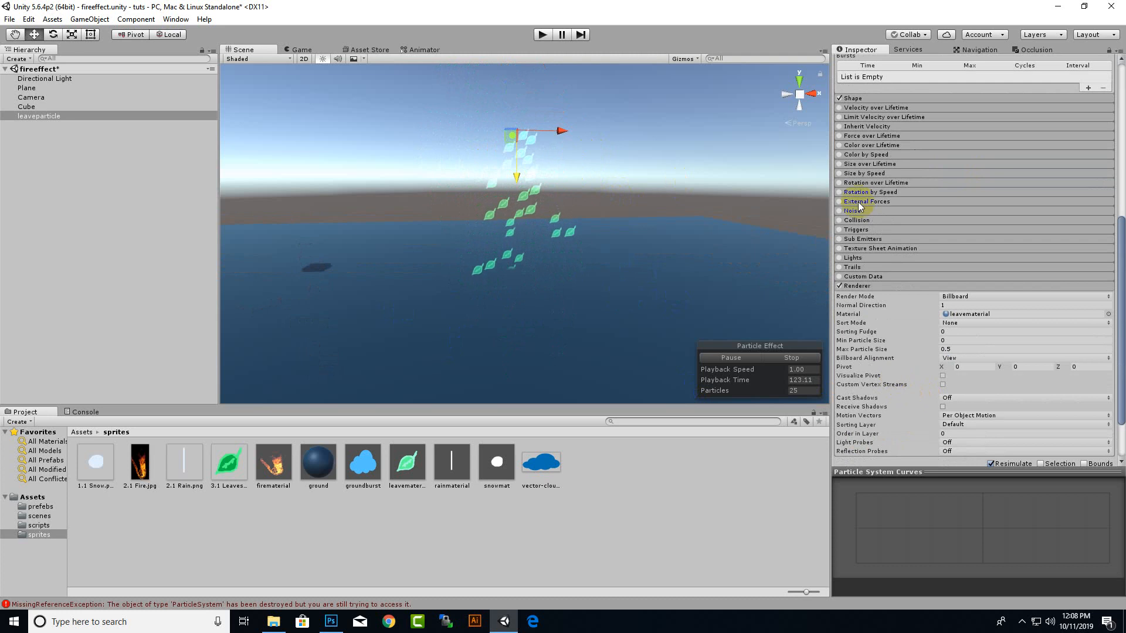
scroll(910, 302, up, 3)
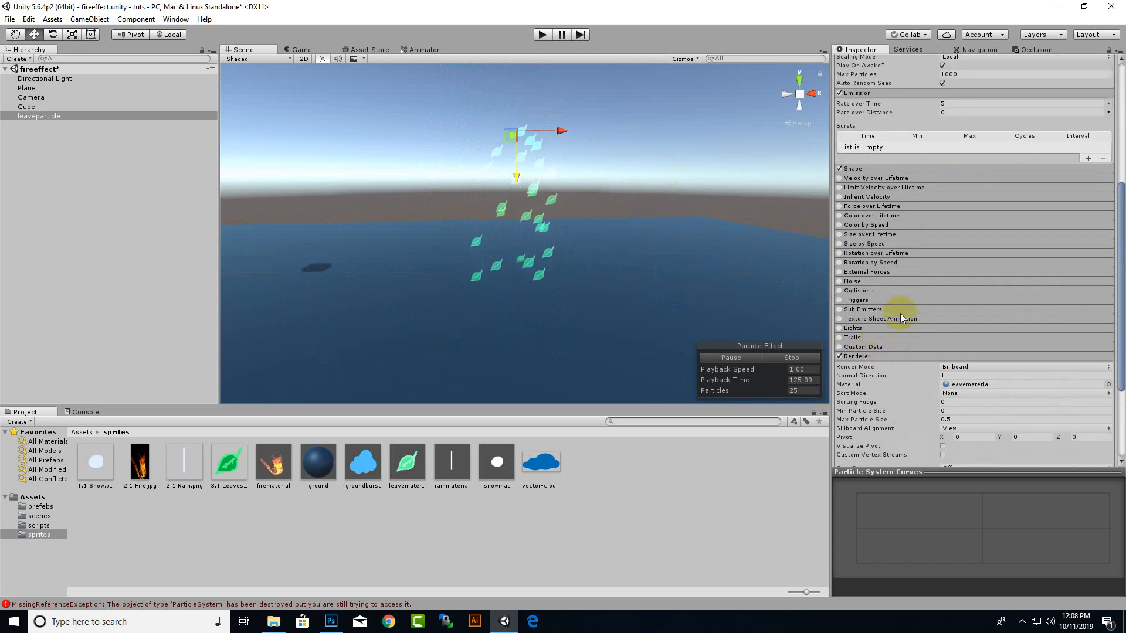
click(871, 202)
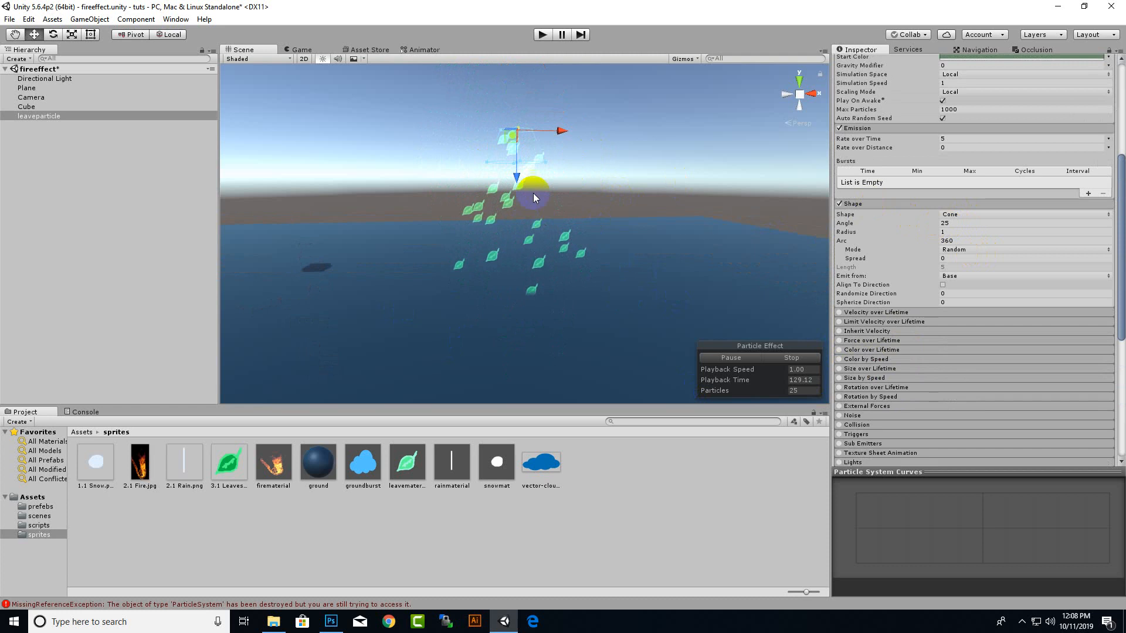
scroll(516, 159, up, 4)
middle_drag(484, 112, 495, 148)
scroll(508, 149, up, 4)
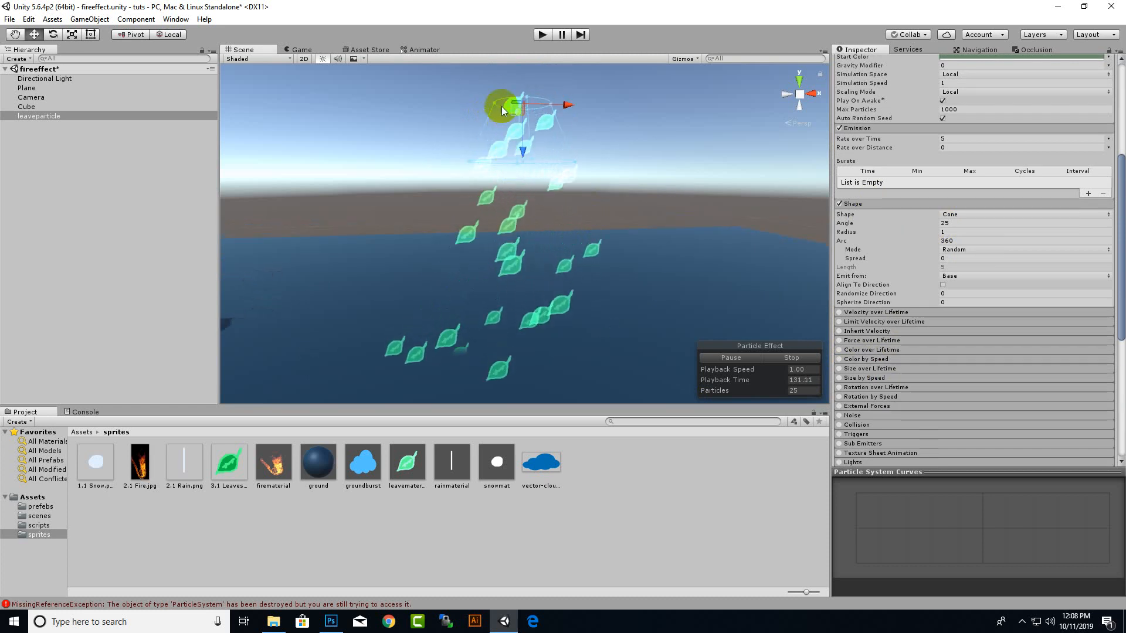
drag(501, 106, 454, 164)
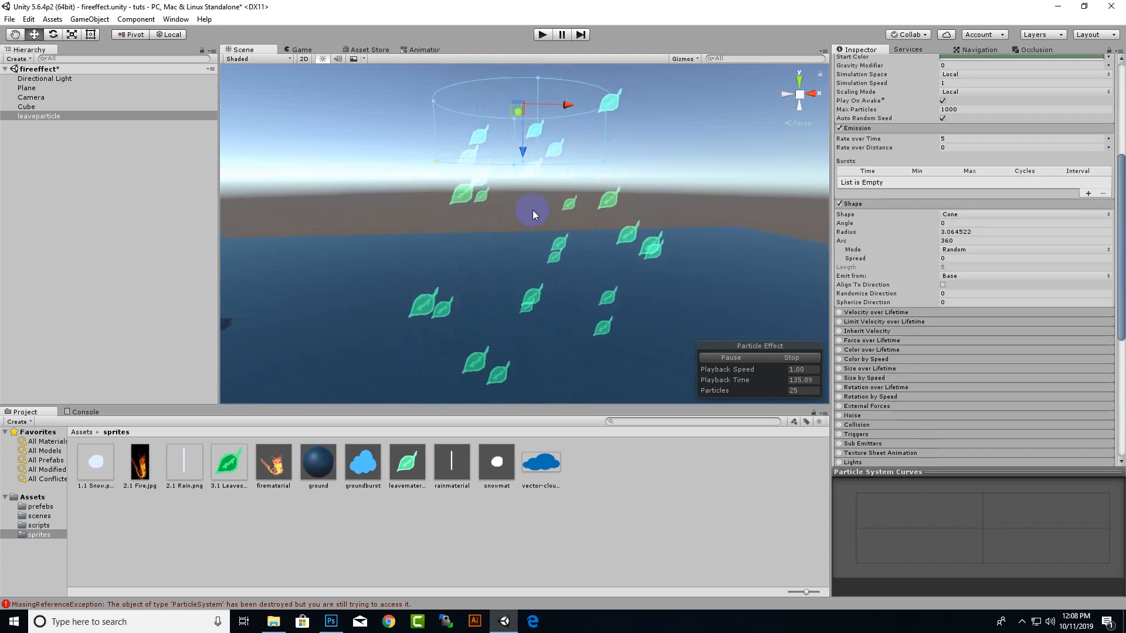
scroll(532, 210, down, 3)
middle_drag(628, 188, 639, 219)
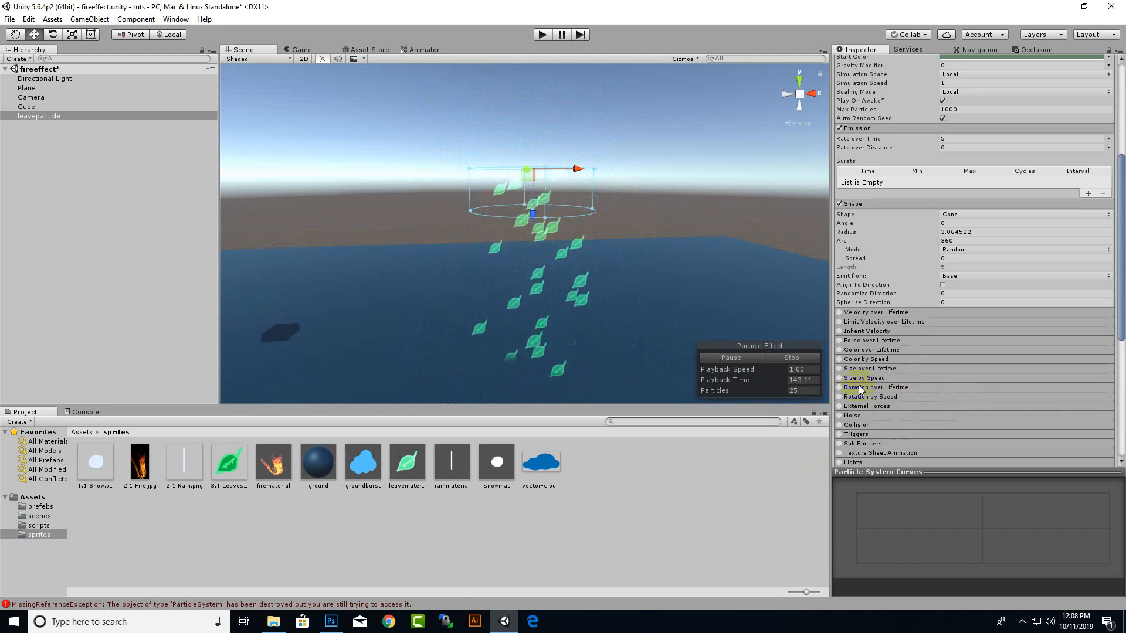
Step: Enable Rotation over Lifetime for leaveparticle with an angular velocity of 90
click(839, 387)
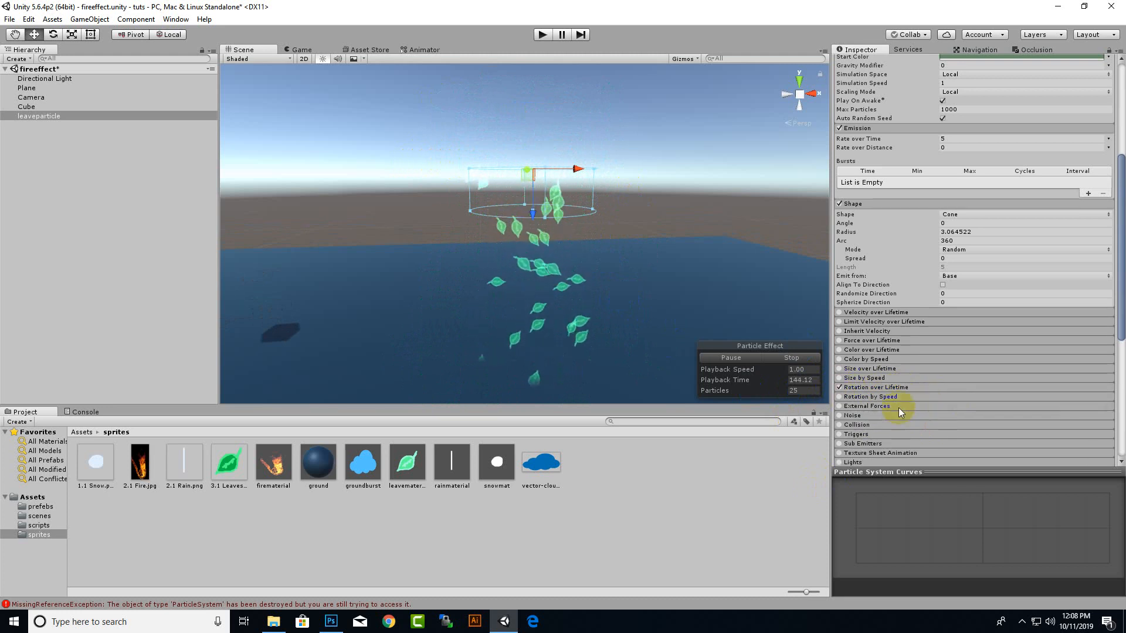
click(874, 388)
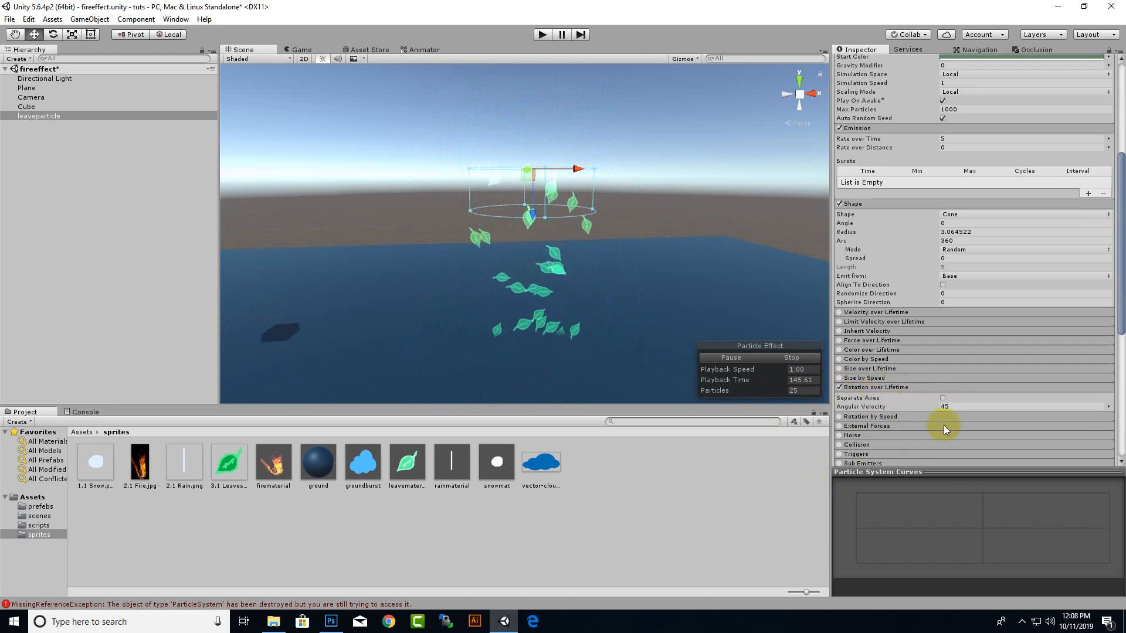
click(1033, 406)
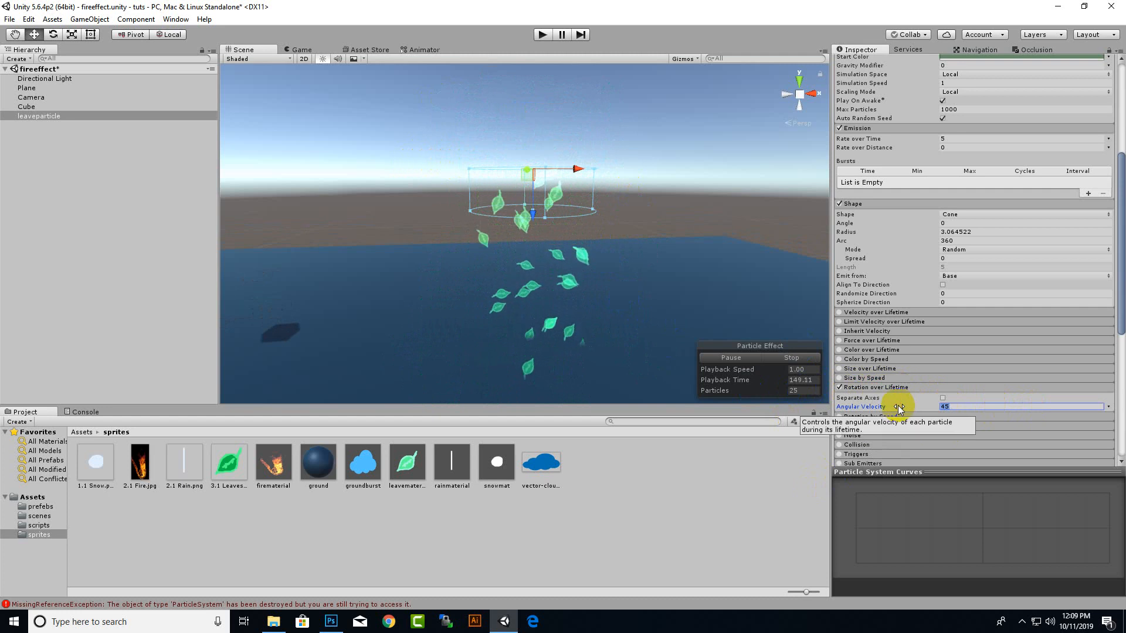
text(90)
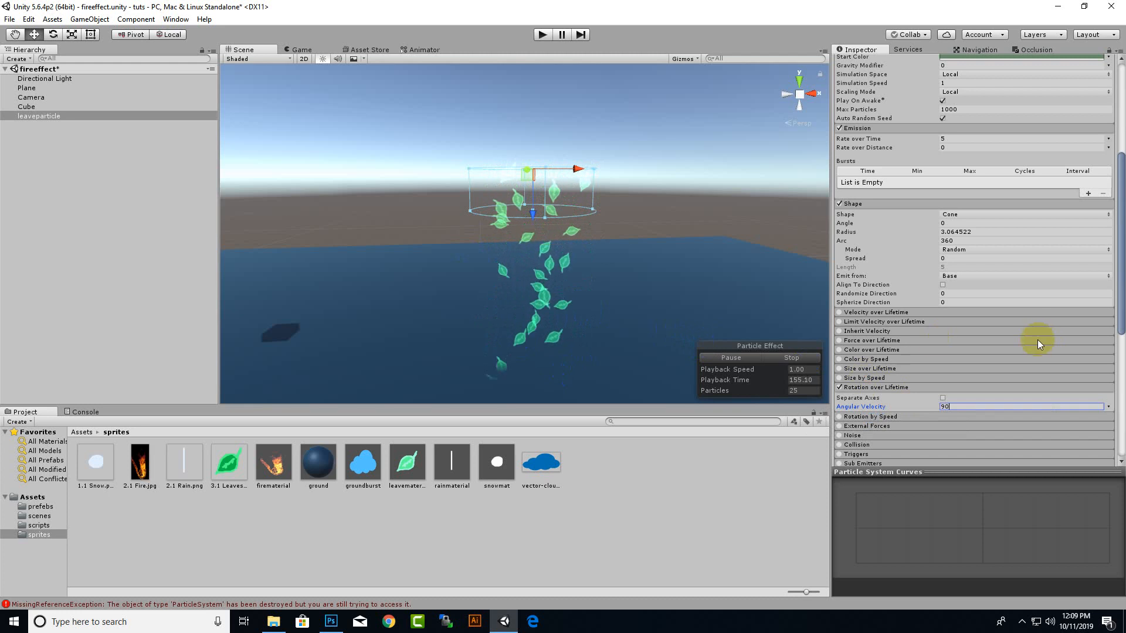
Step: Set leaveparticle's max particles to 500 and its simulation speed to 2
scroll(909, 404, down, 3)
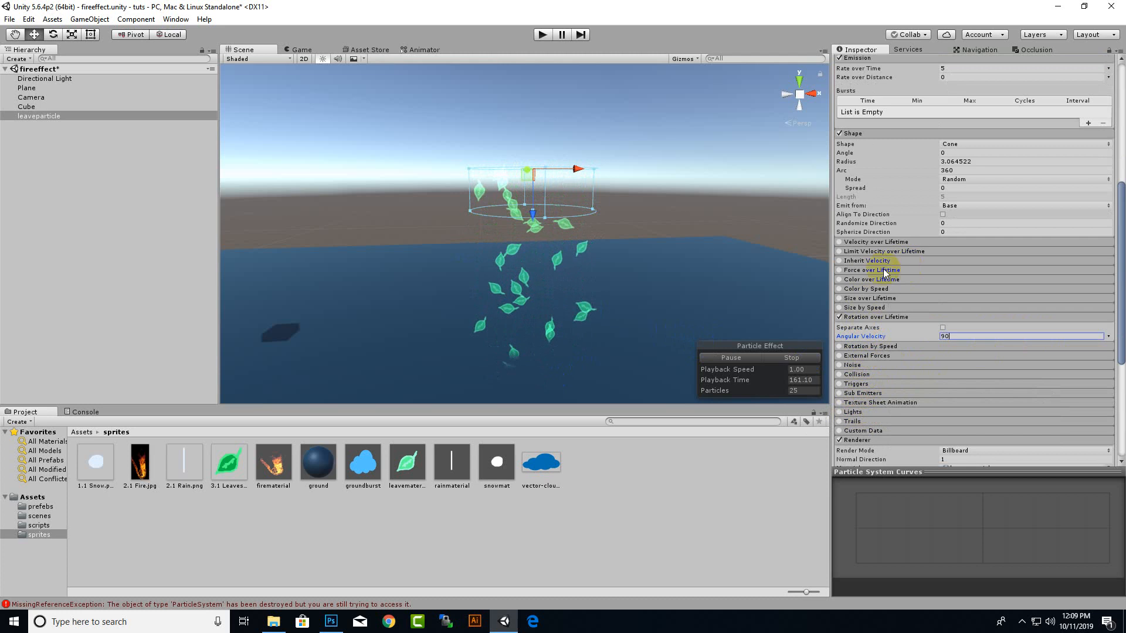
scroll(890, 271, up, 2)
scroll(880, 286, up, 3)
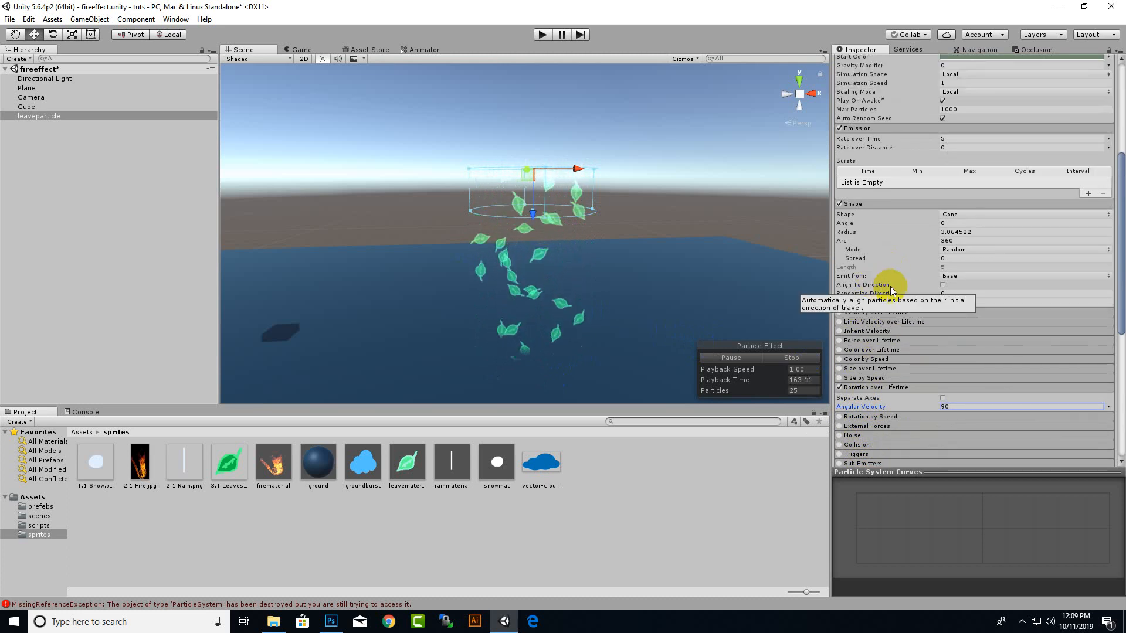
scroll(895, 266, up, 3)
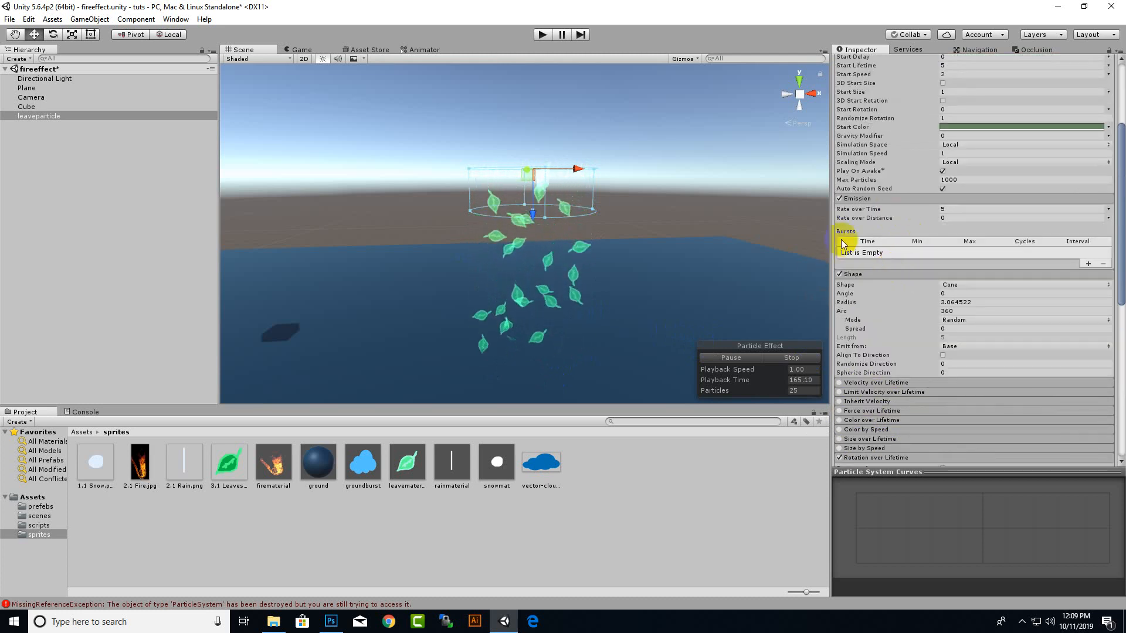
scroll(879, 264, up, 3)
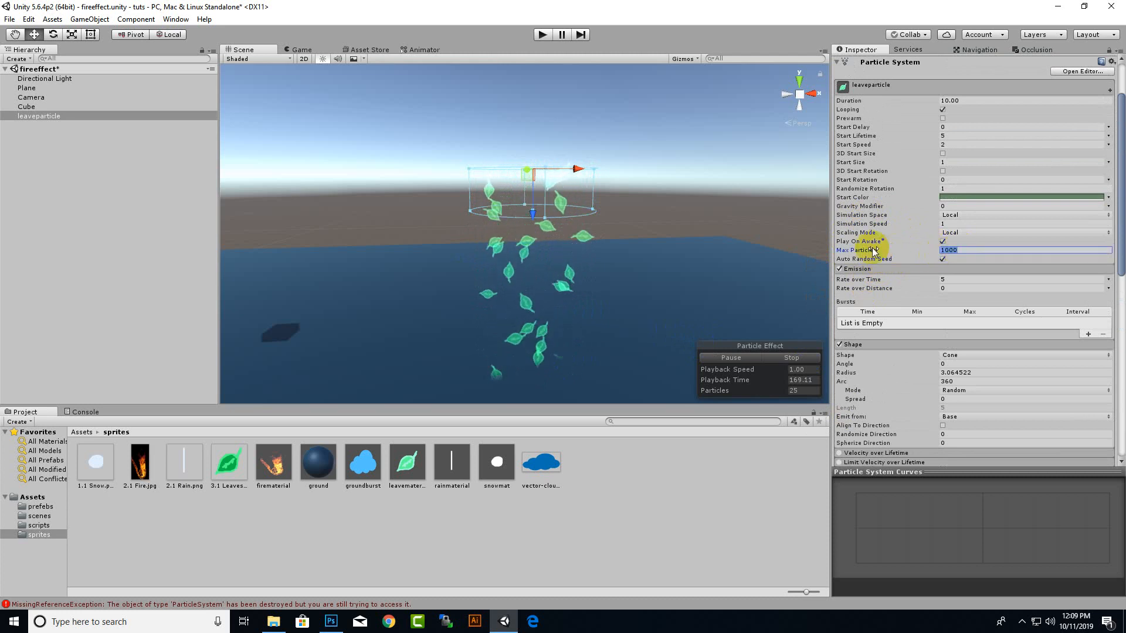
text(50)
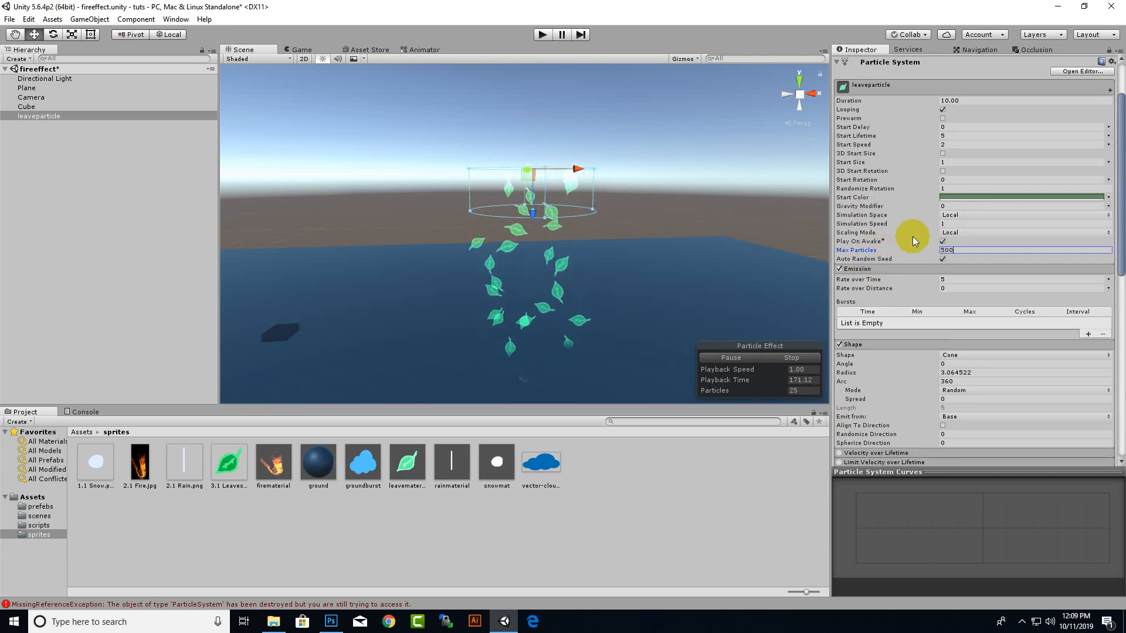
scroll(868, 258, up, 3)
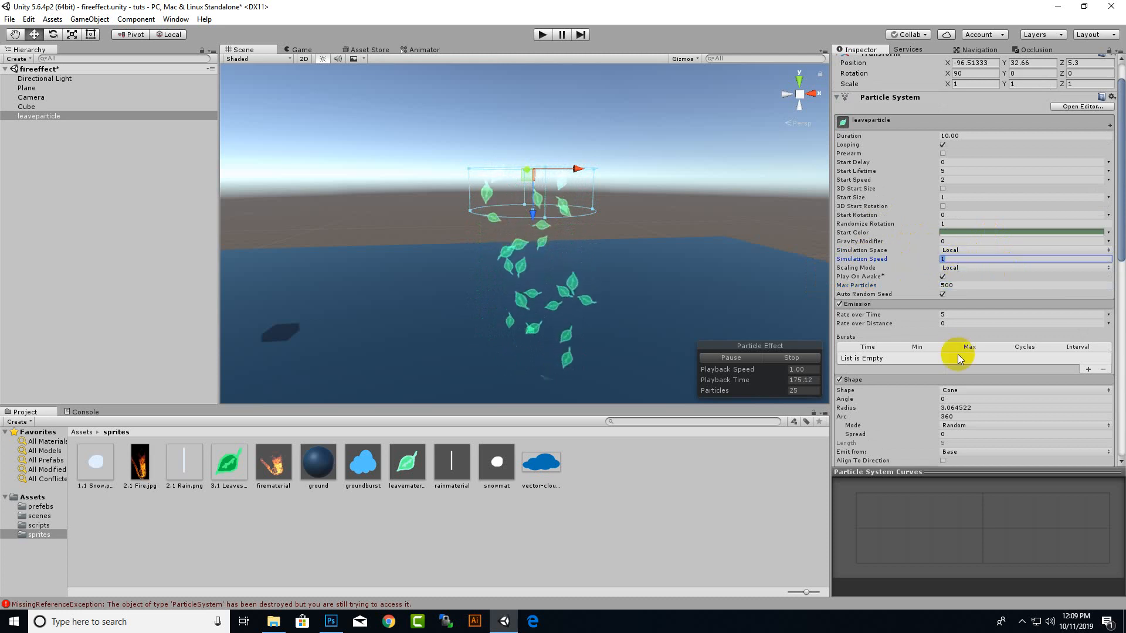
text(2)
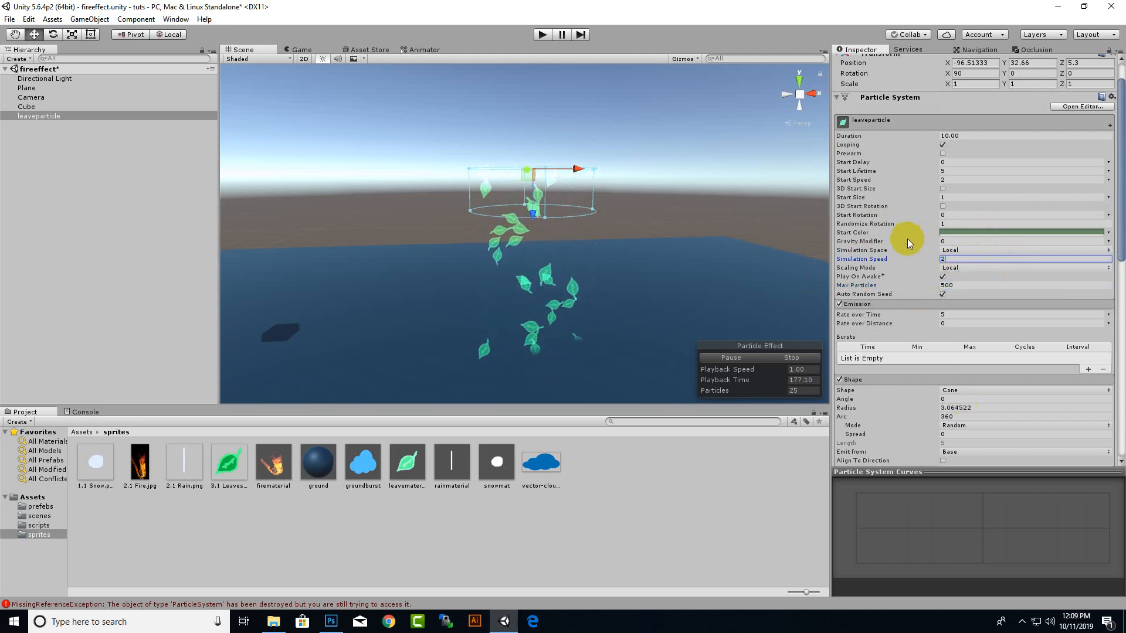
Step: Make leaveparticle's start rotation Random Between Two Constants, ranging from 0 to 360
scroll(968, 258, up, 3)
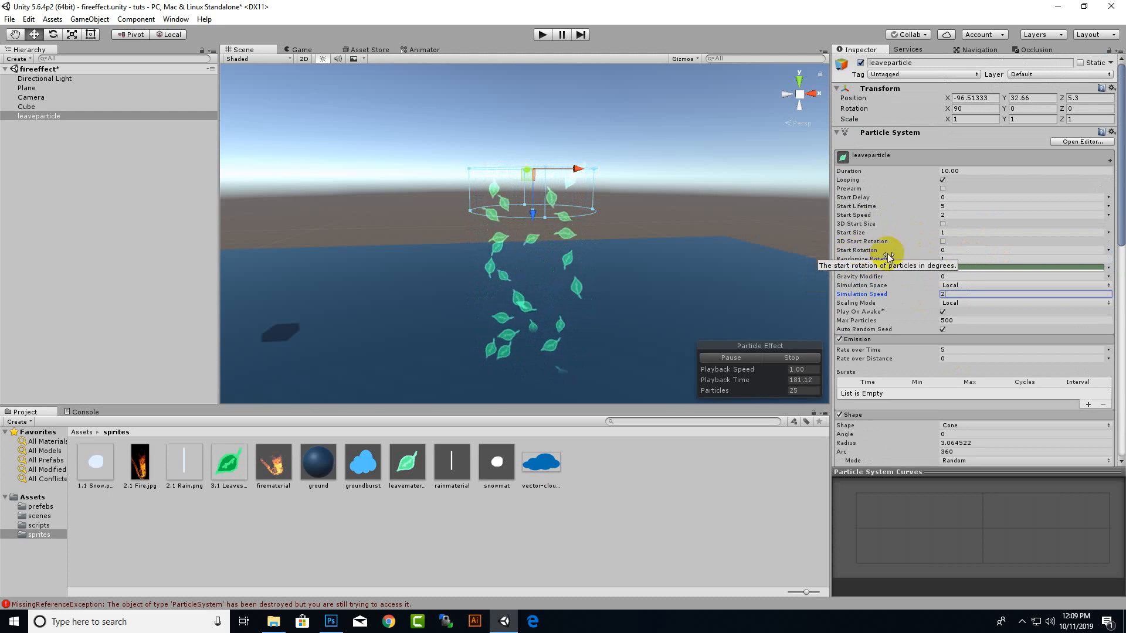
click(953, 250)
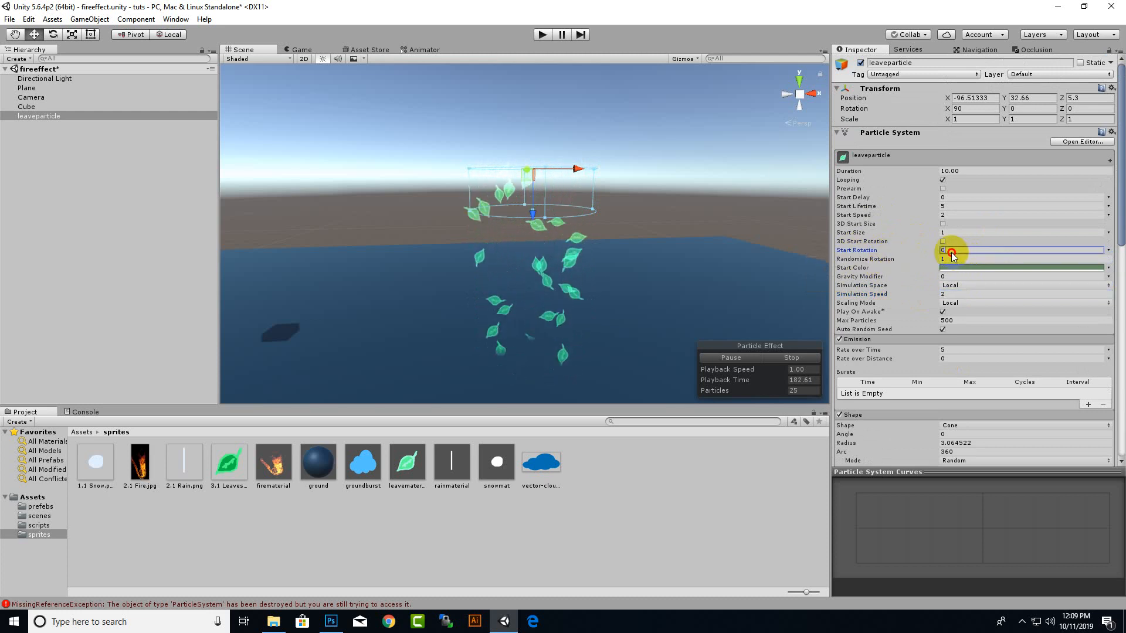
click(1109, 251)
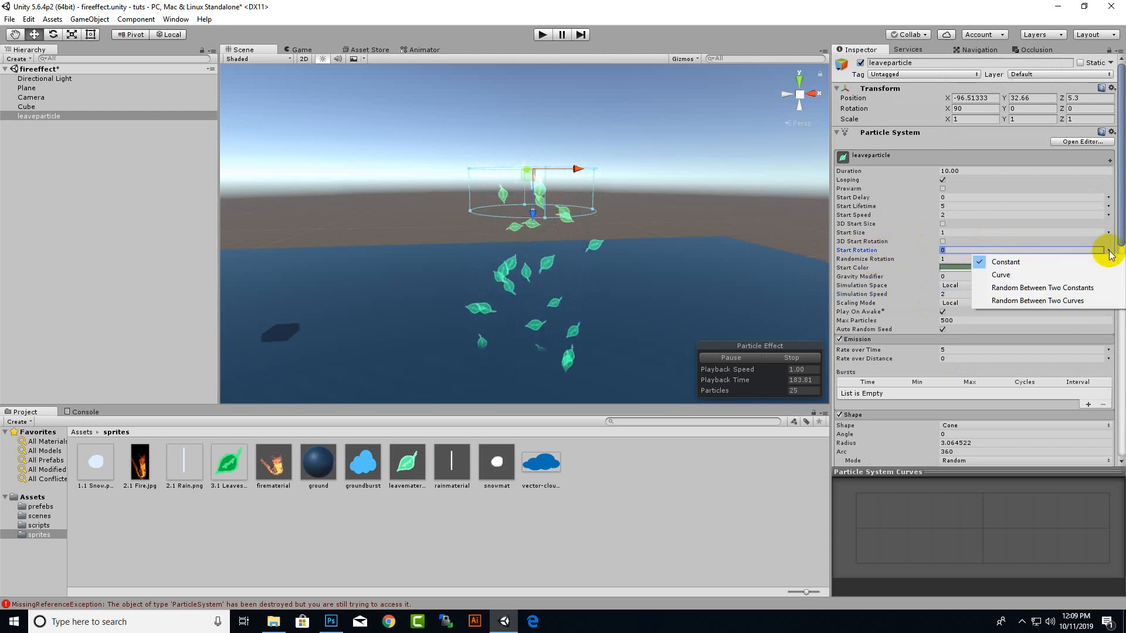
click(1058, 288)
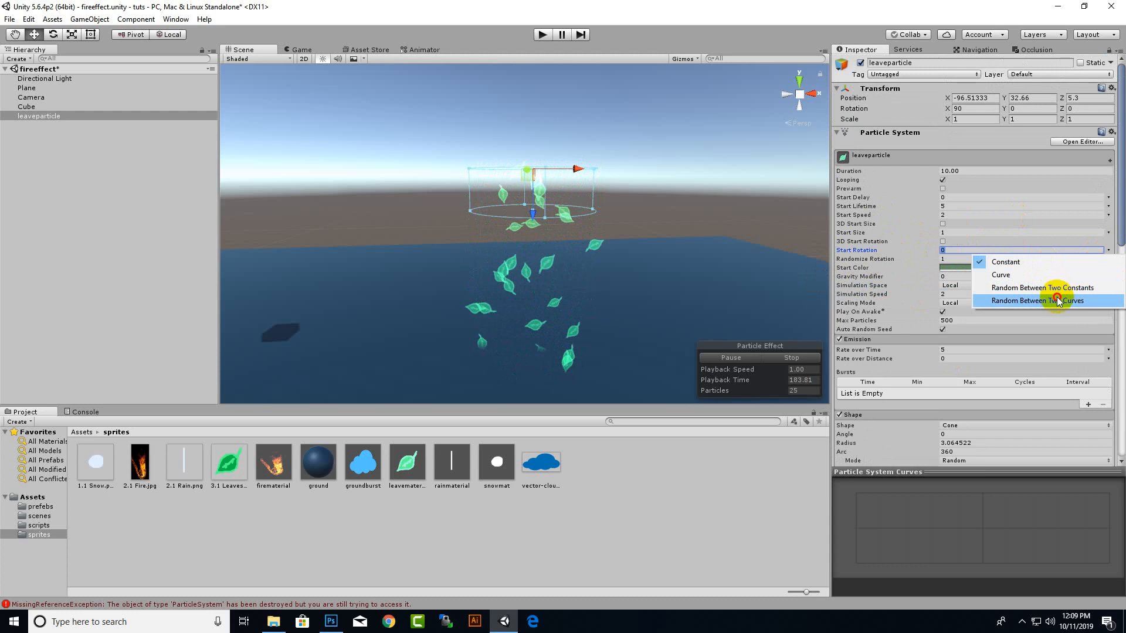
click(1050, 251)
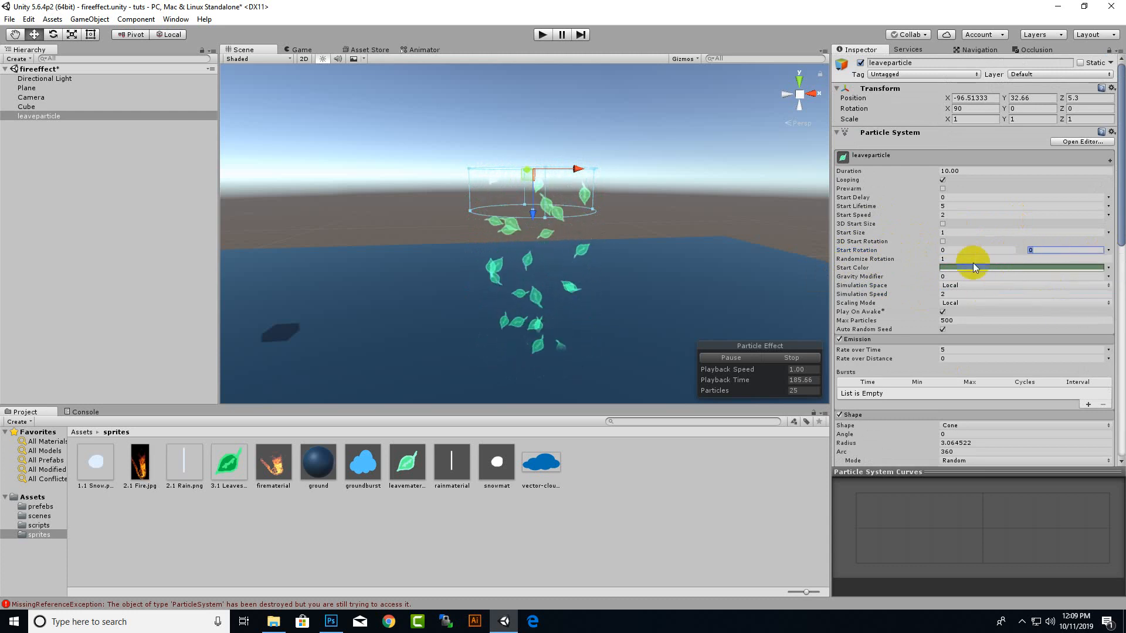
text(360)
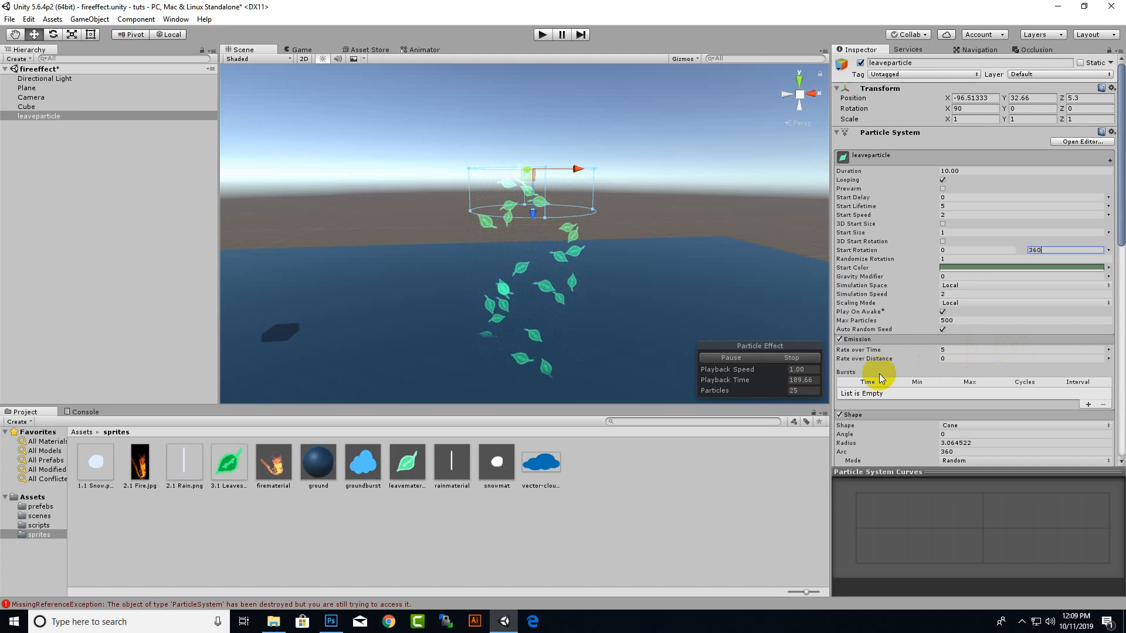
scroll(915, 375, down, 5)
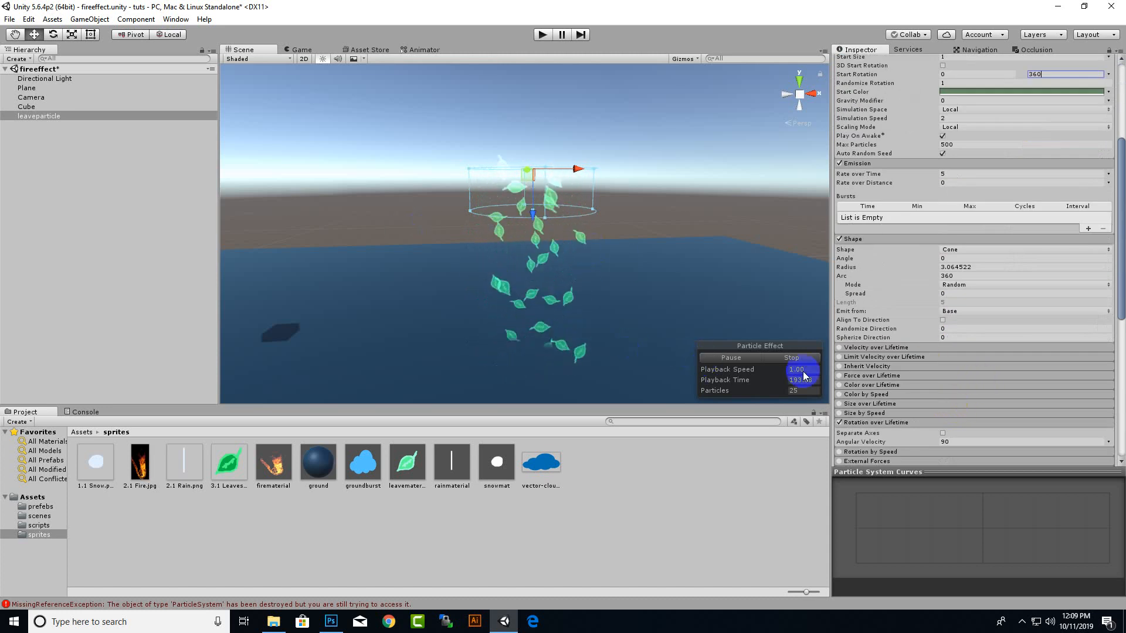
scroll(927, 402, down, 6)
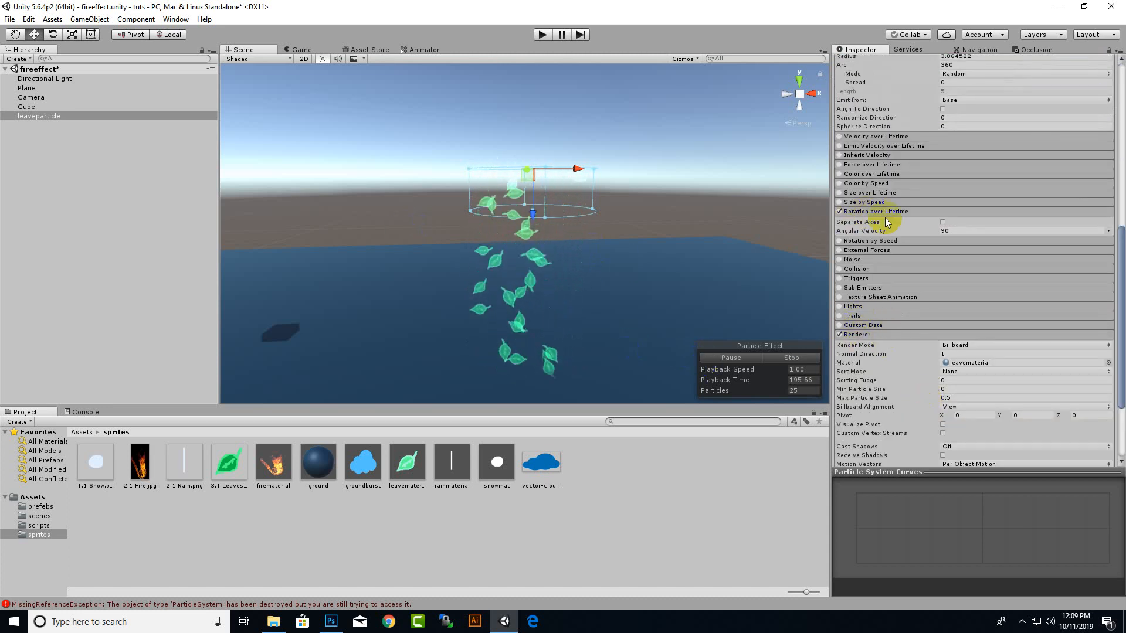
Step: Disable Rotation over Lifetime for leaveparticle and check the falling leaves up close and from a distance
click(840, 212)
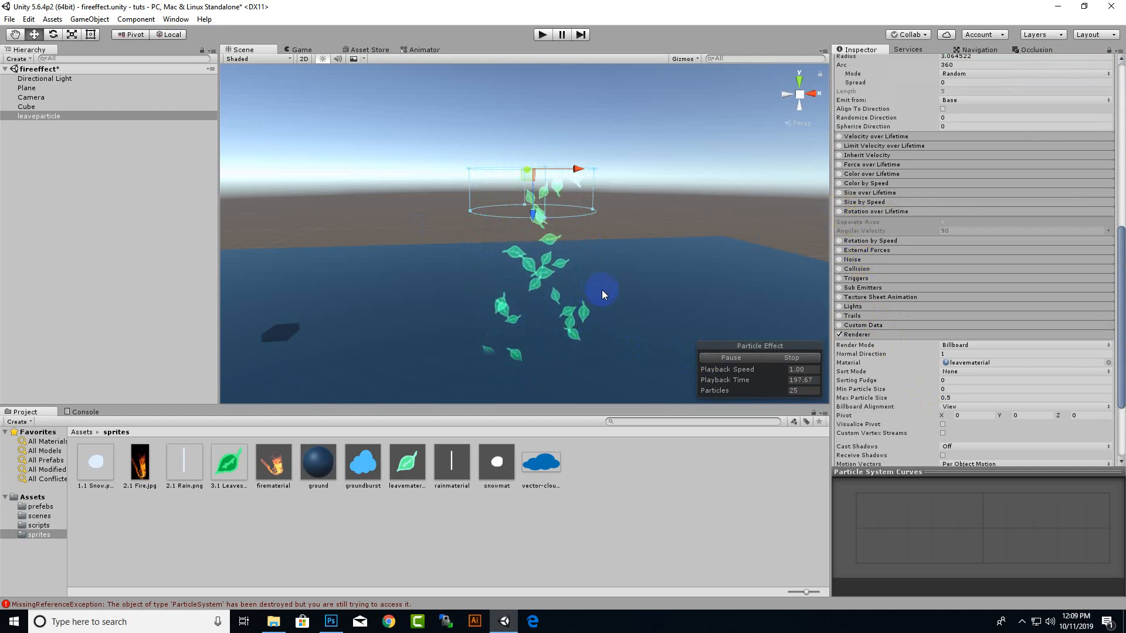
middle_drag(546, 251, 540, 194)
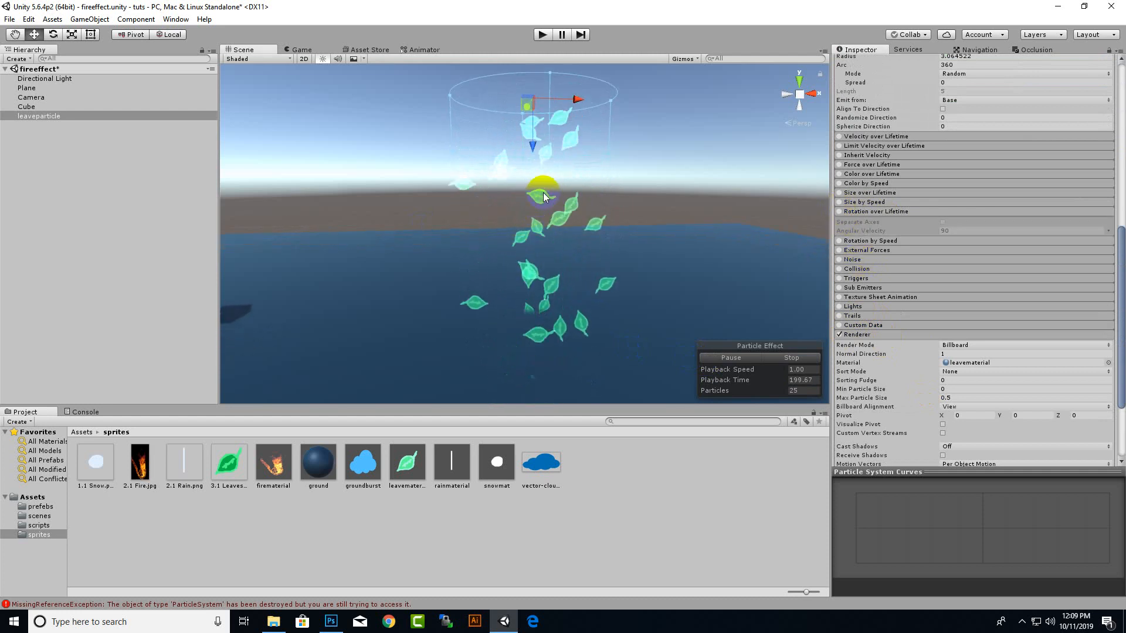
middle_drag(607, 249, 645, 248)
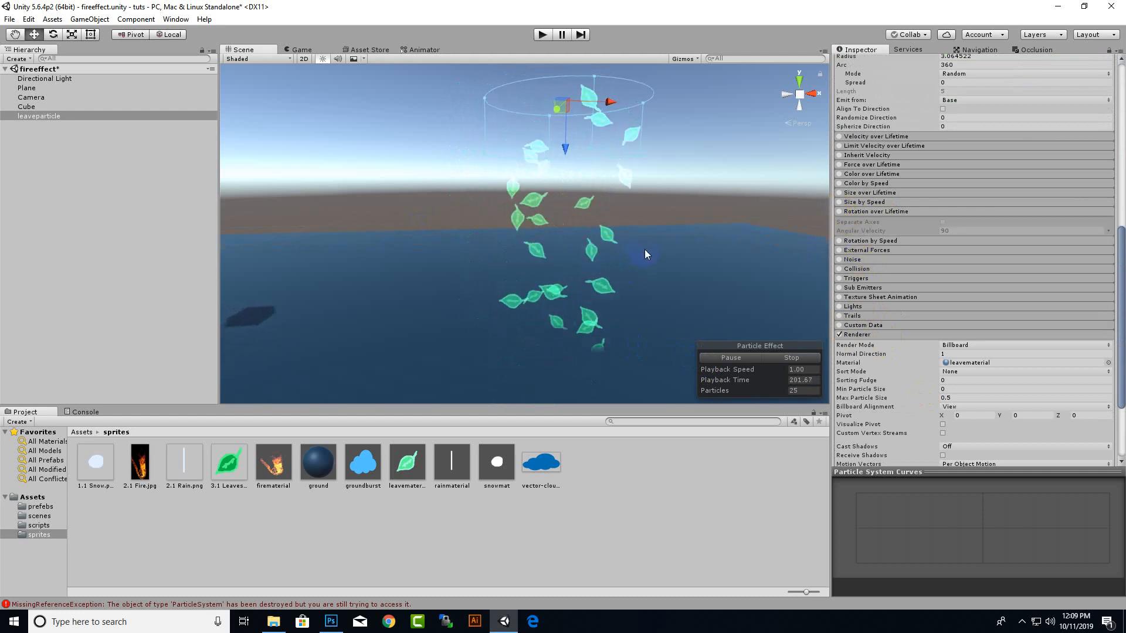
scroll(640, 258, up, 3)
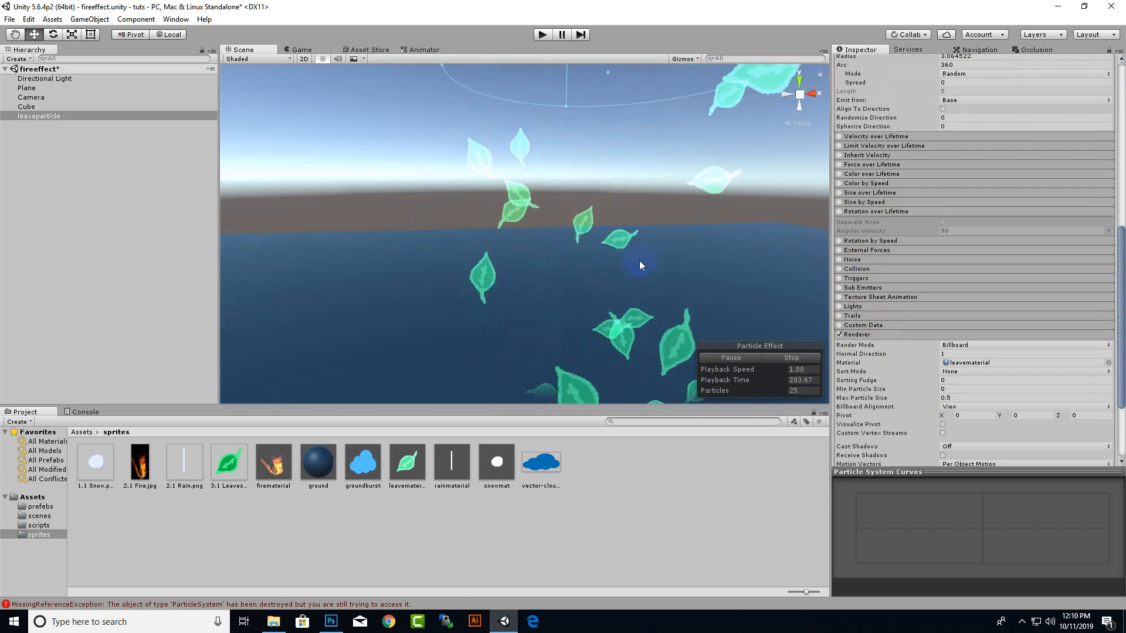
scroll(639, 261, up, 3)
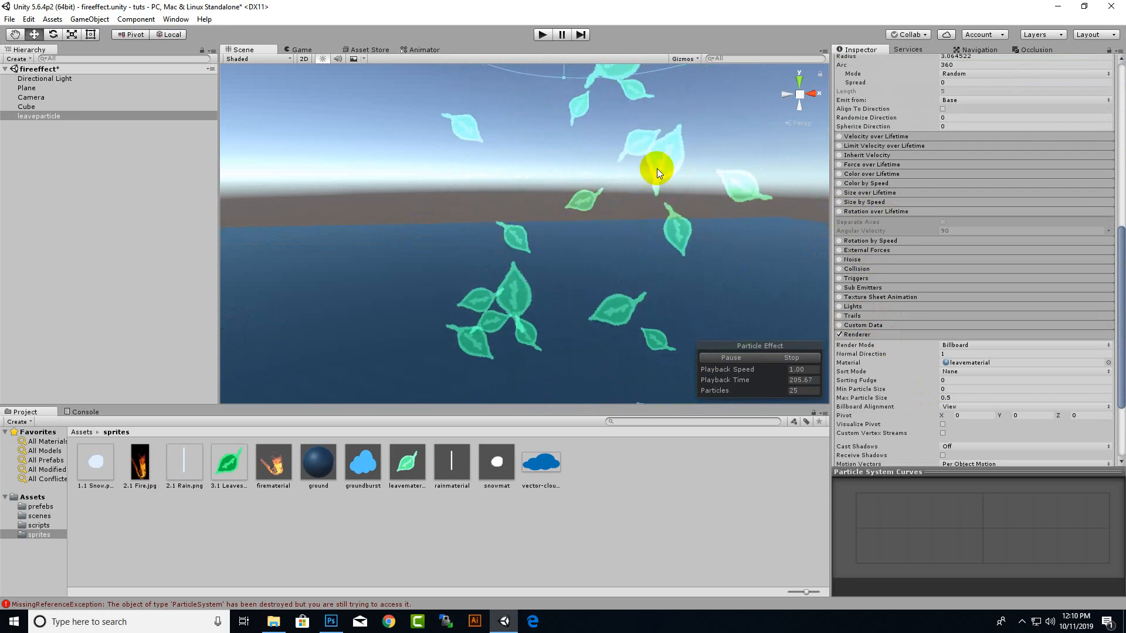
scroll(607, 269, down, 3)
scroll(679, 268, down, 3)
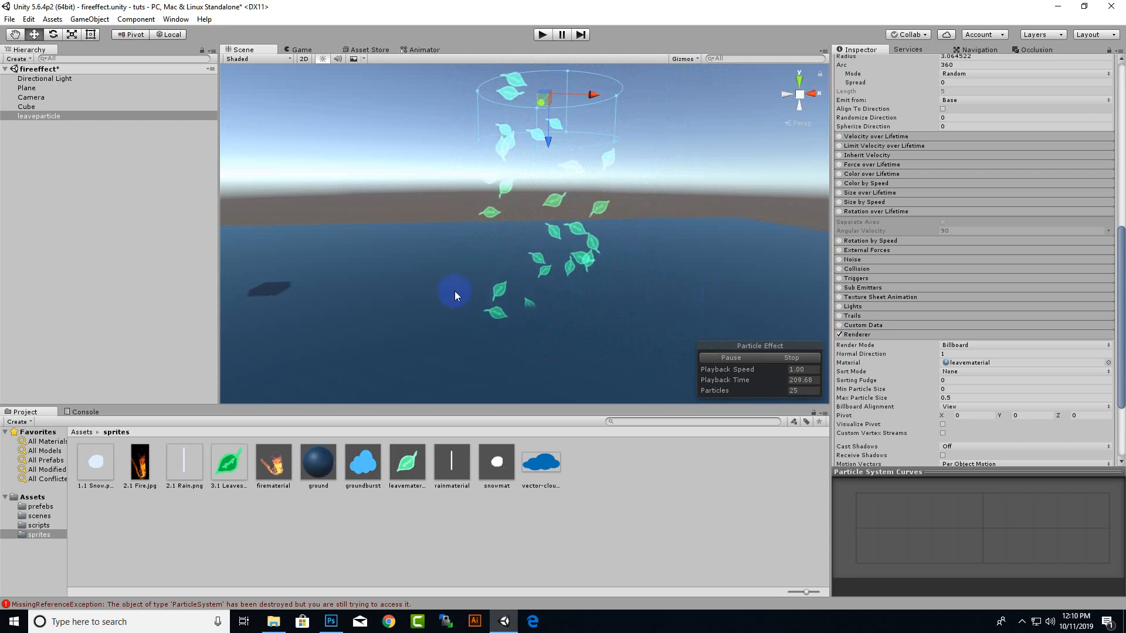
Step: Save leaveparticle as a prefab in the prefebs folder and delete its instance from the fireeffect scene
click(83, 432)
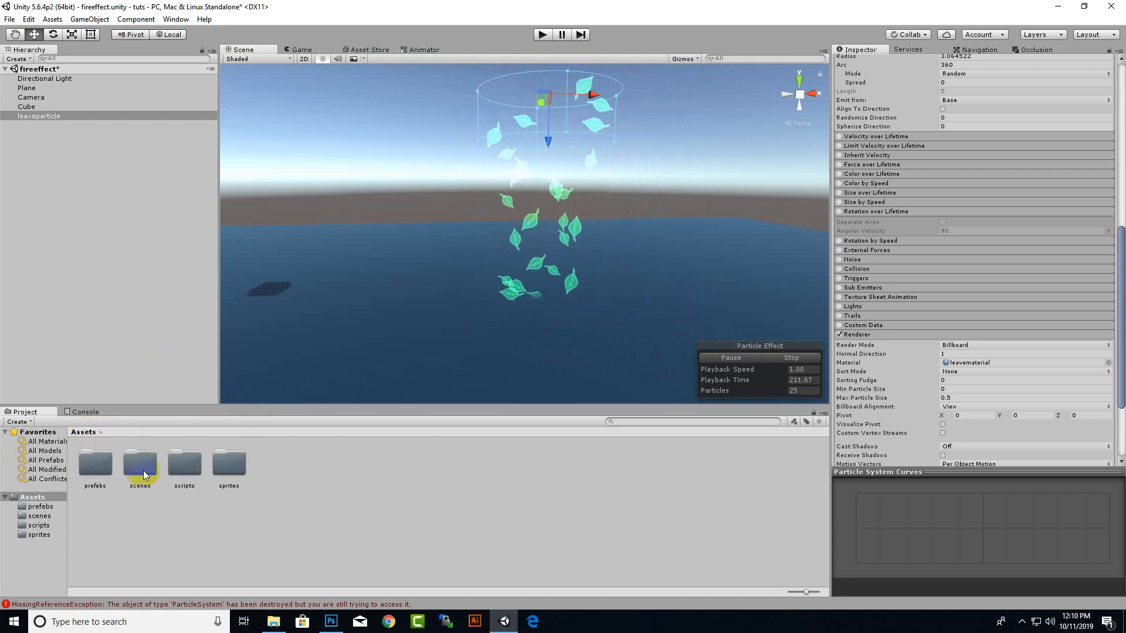
double_click(94, 466)
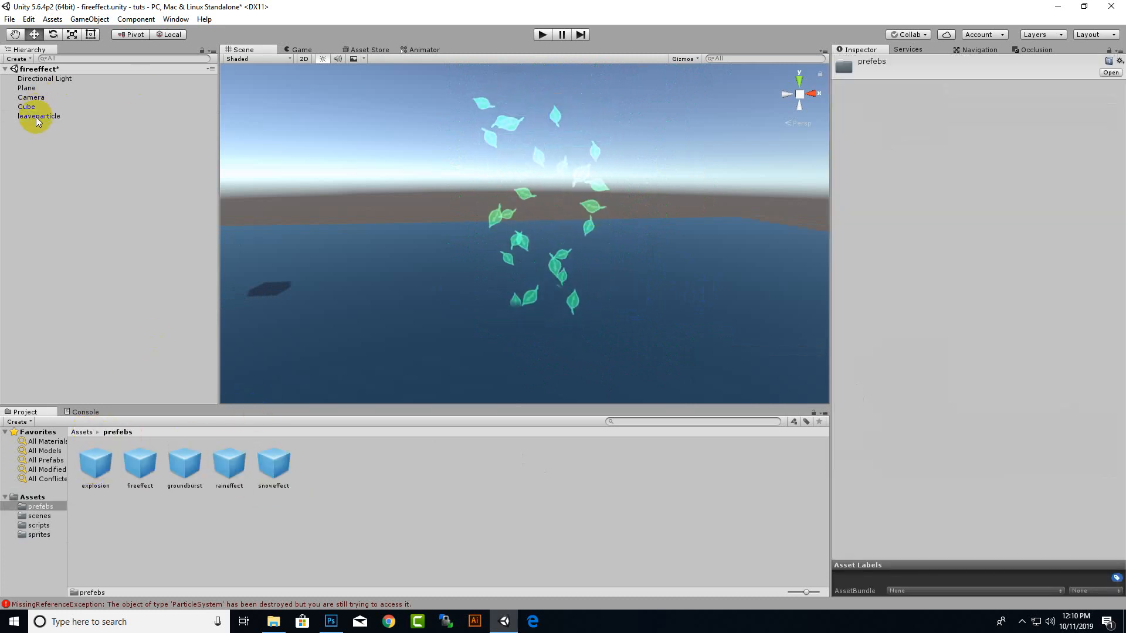
drag(398, 520, 330, 430)
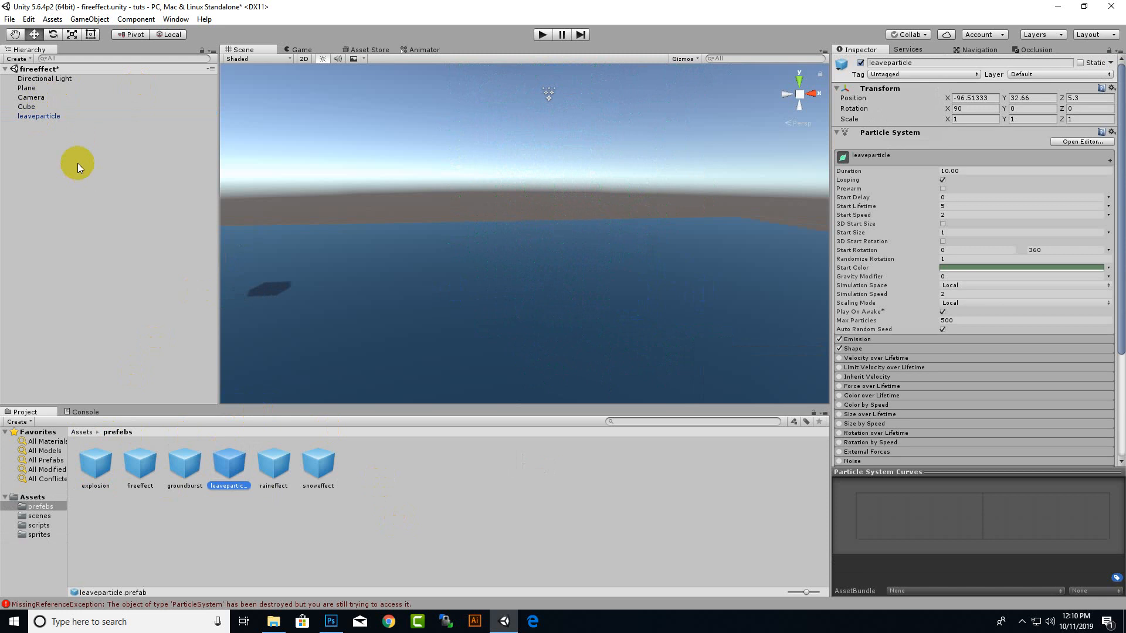
click(52, 120)
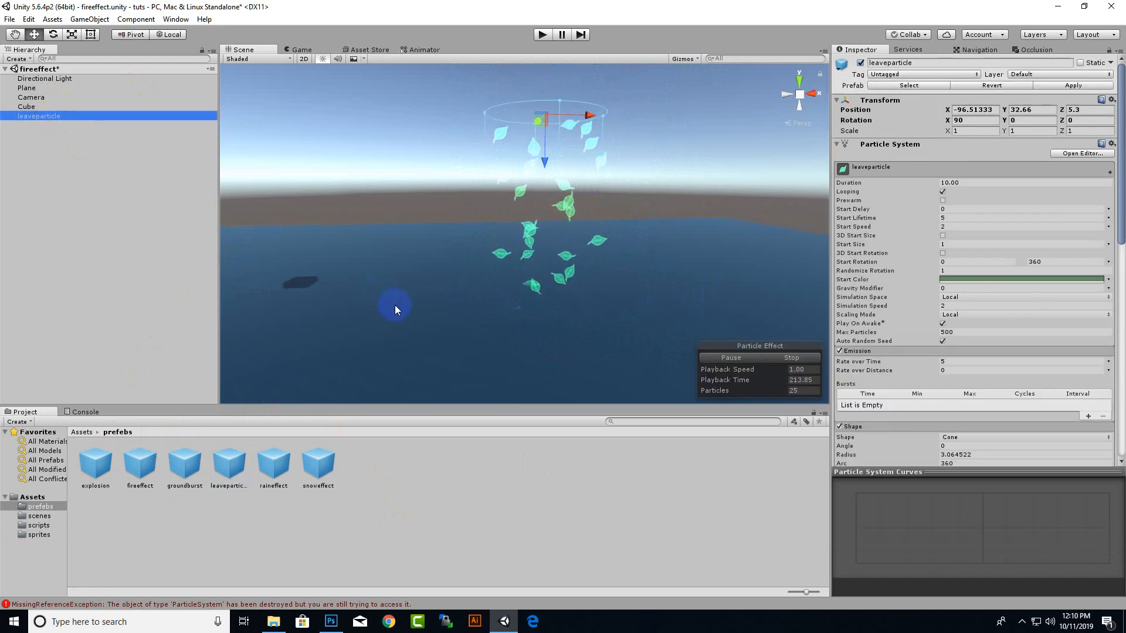
key(Delete)
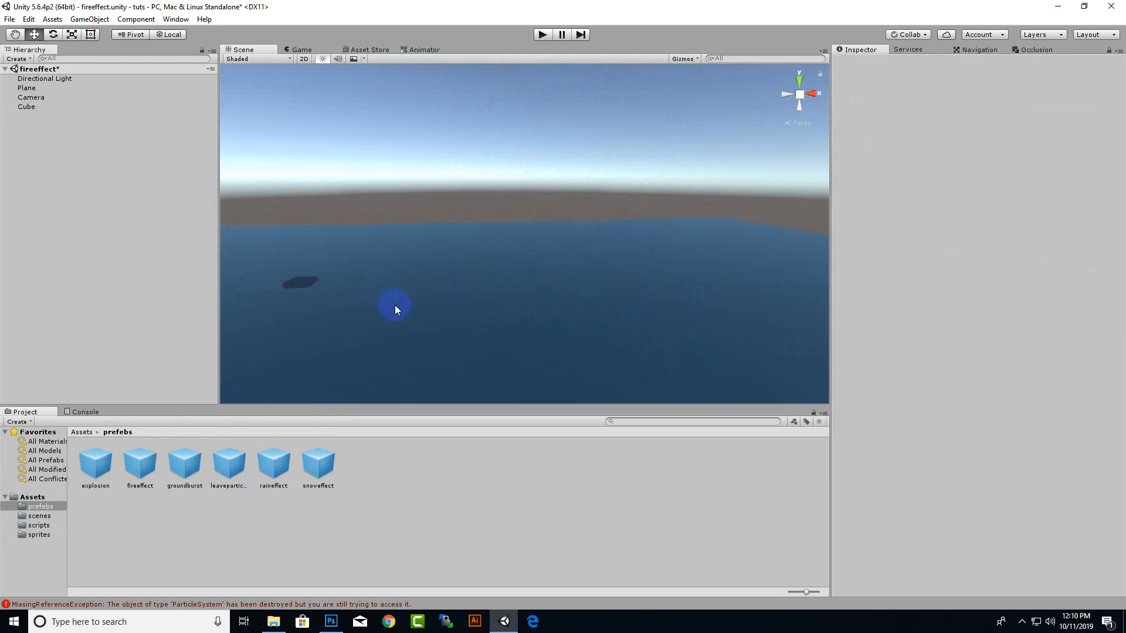